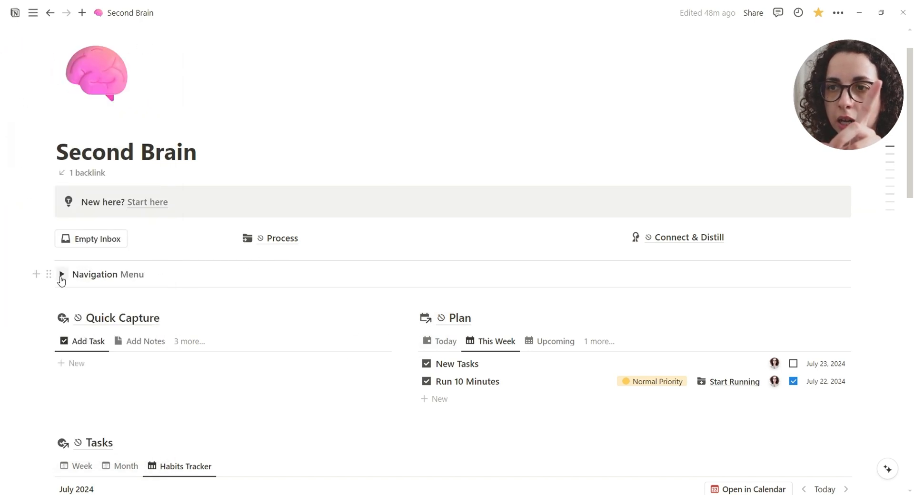
# - Expand the Navigation Menu on the Second Brain page and open the Tasks page from its gallery
pyautogui.click(61, 276)
pyautogui.scroll(-3, 61, 281)
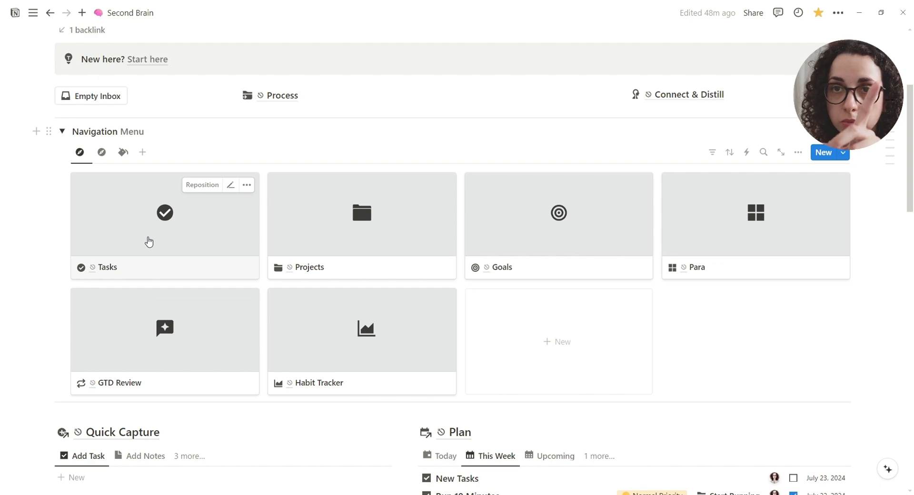
pyautogui.scroll(-3, 116, 259)
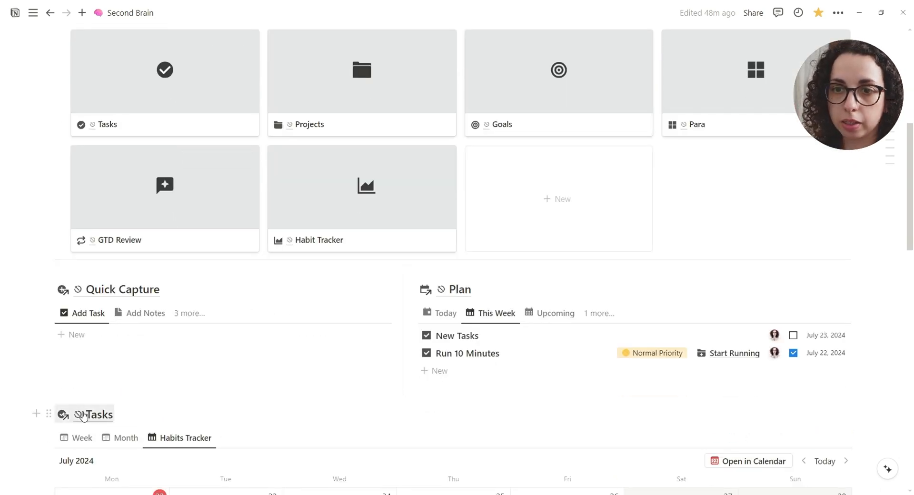
pyautogui.moveTo(83, 416)
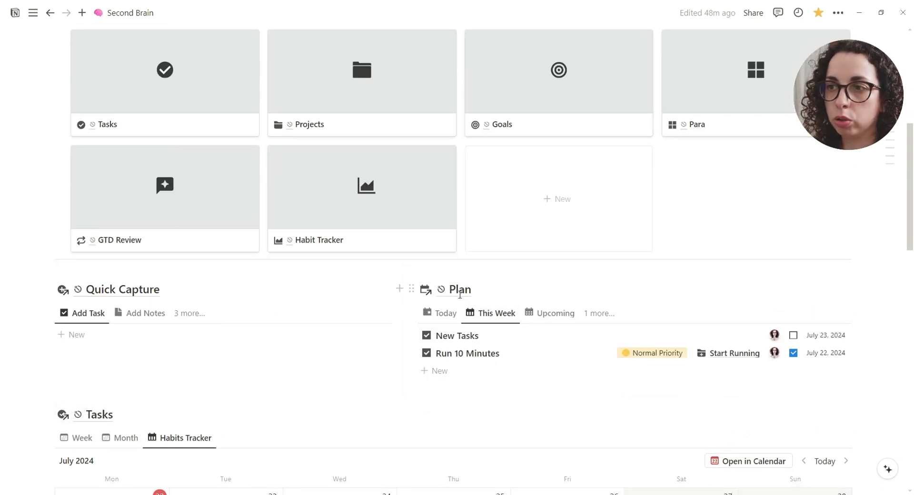
pyautogui.moveTo(455, 291)
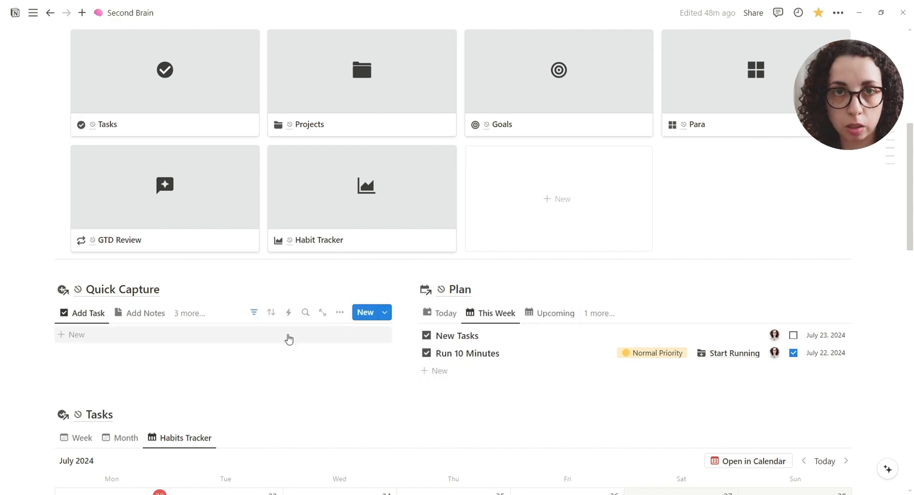
pyautogui.scroll(2, 281, 336)
pyautogui.click(167, 192)
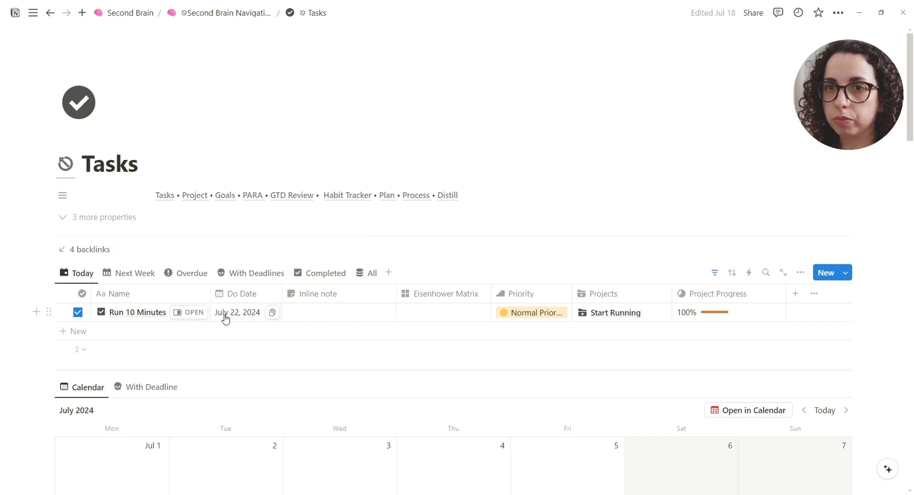
# - Look through the Tasks page and check the Next Week and Overdue lists of the task table, returning to Today
pyautogui.scroll(-8, 174, 310)
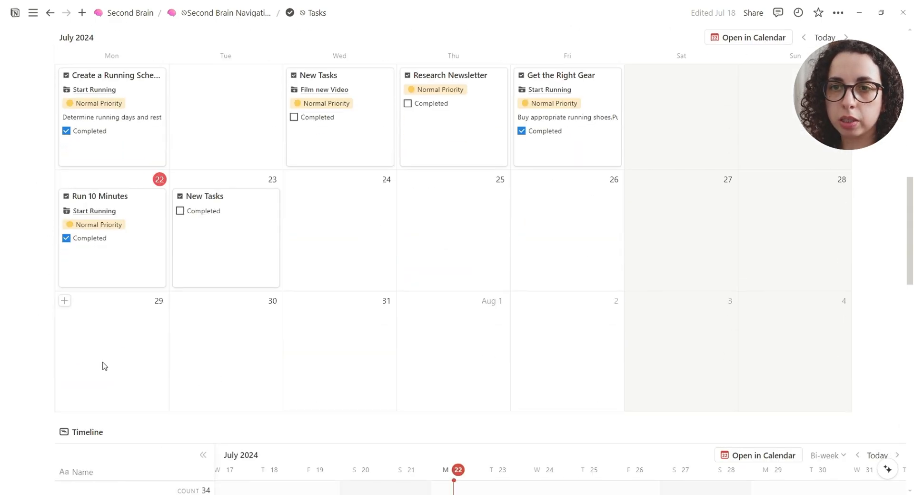
pyautogui.scroll(-15, 143, 374)
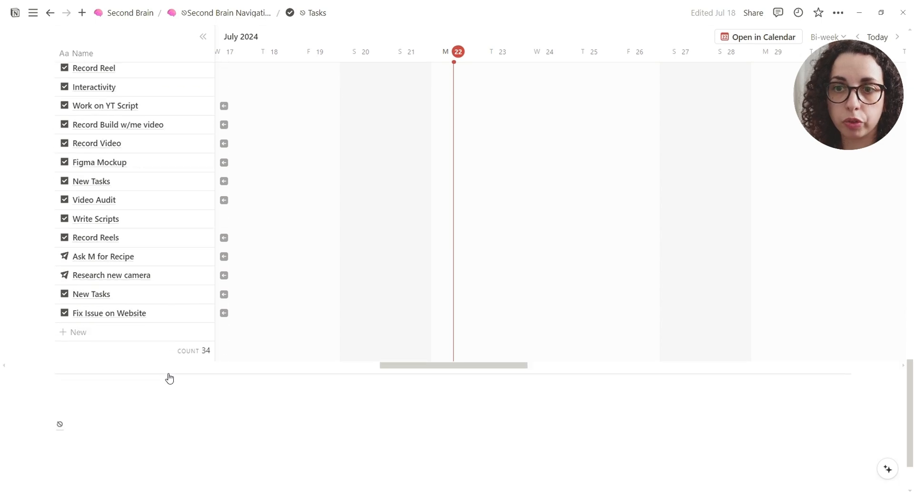
pyautogui.moveTo(911, 423); pyautogui.dragTo(912, 119)
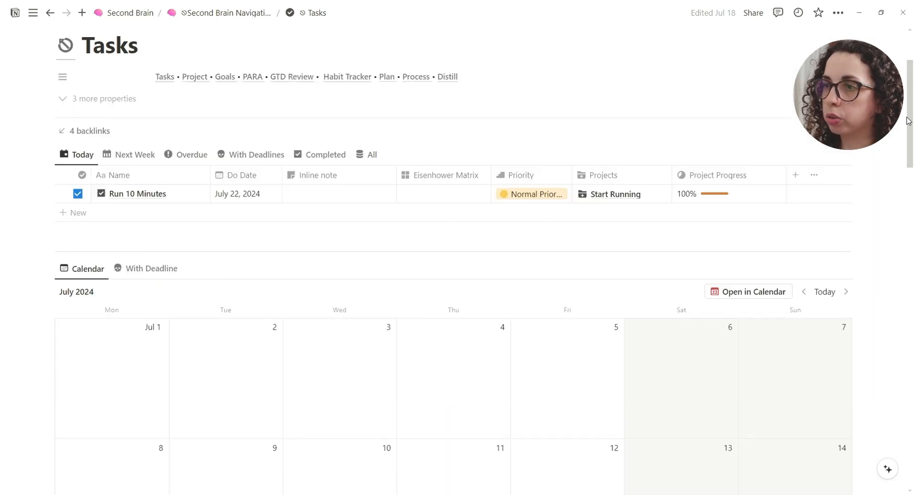
pyautogui.click(111, 160)
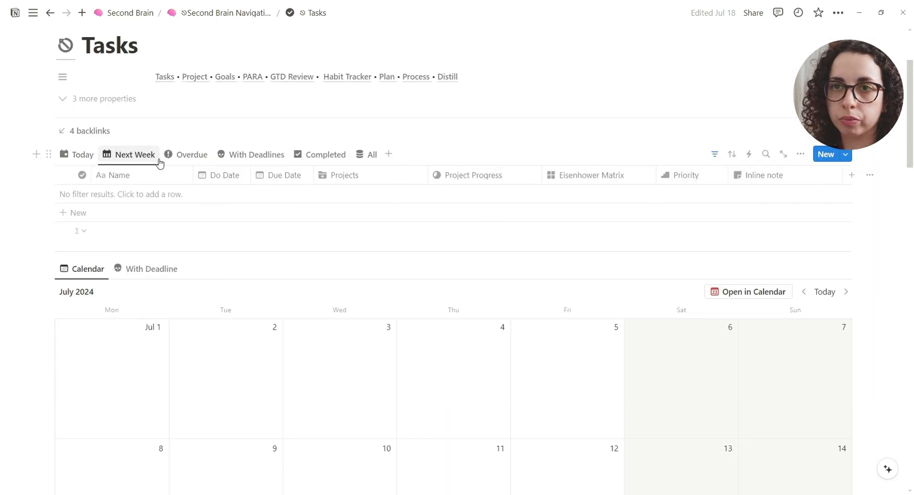
pyautogui.click(185, 160)
pyautogui.click(66, 155)
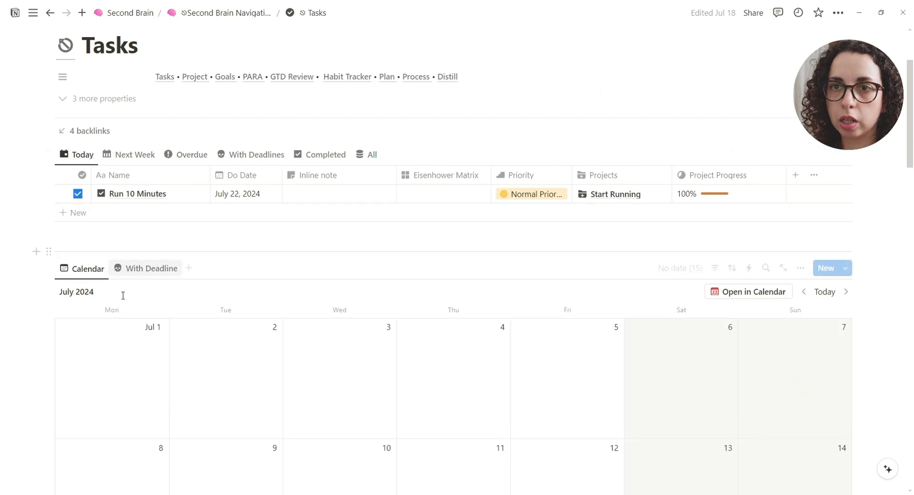
# - Examine the July 2024 task calendar and the timeline beneath it, including how tasks are laid out by day
pyautogui.scroll(-12, 143, 285)
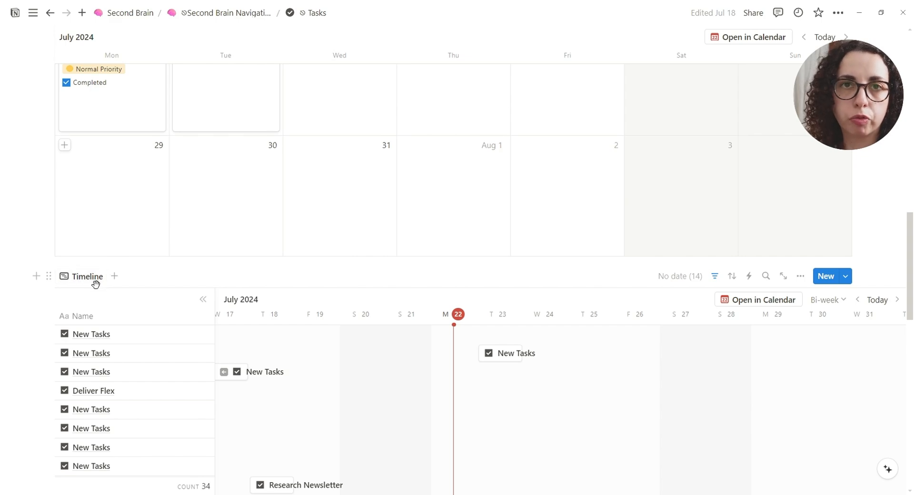
pyautogui.scroll(10, 94, 285)
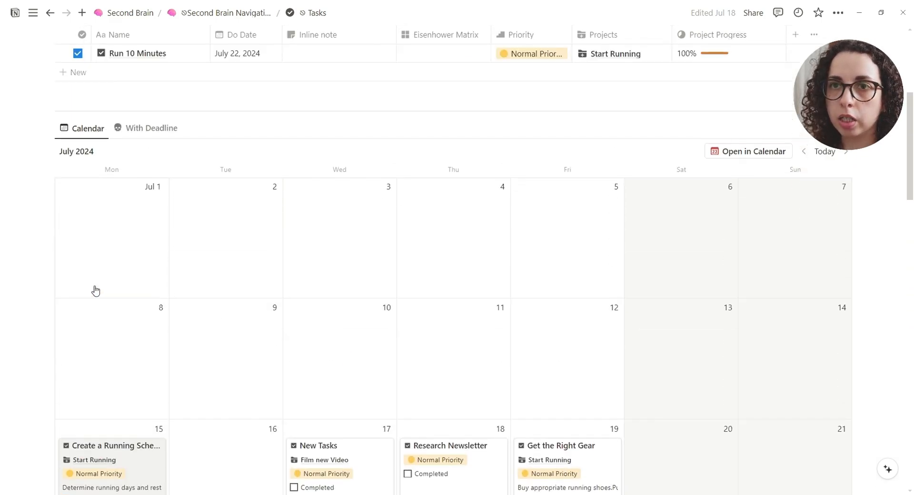
pyautogui.scroll(-3, 95, 288)
pyautogui.scroll(-1, 95, 290)
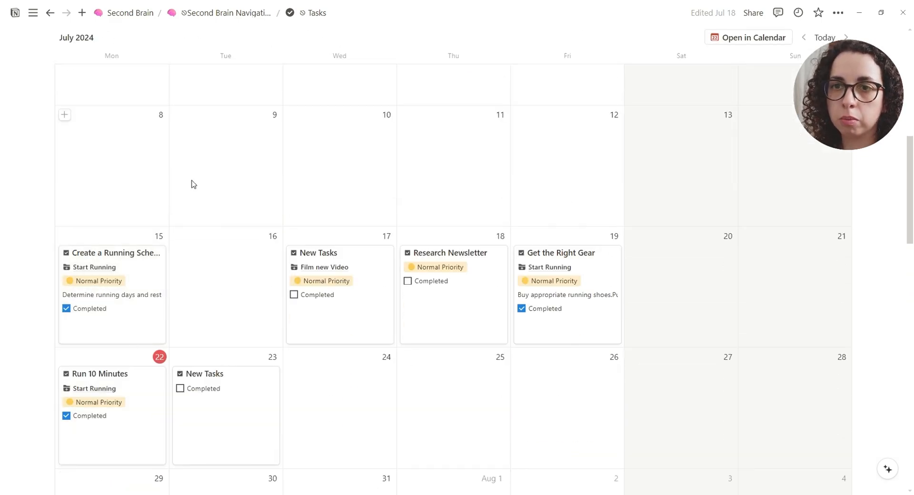
pyautogui.scroll(2, 198, 253)
pyautogui.scroll(-2, 85, 206)
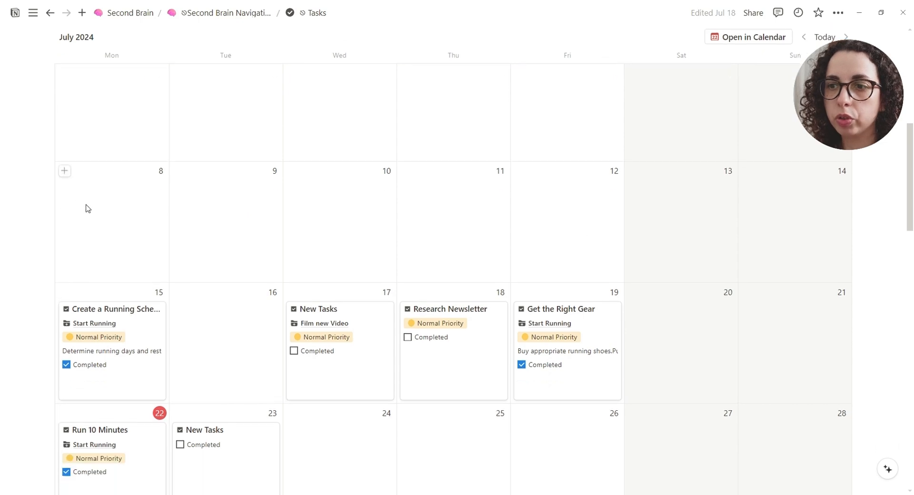
pyautogui.scroll(-2, 350, 348)
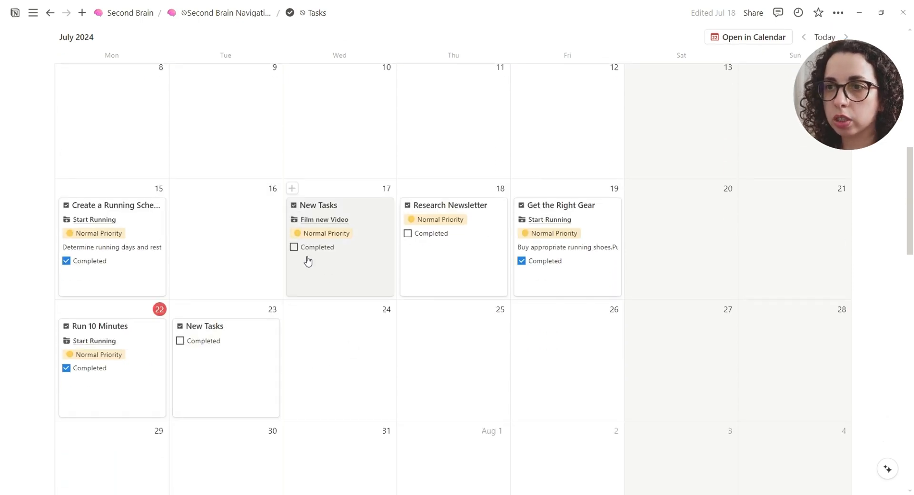
pyautogui.moveTo(306, 259); pyautogui.dragTo(344, 265)
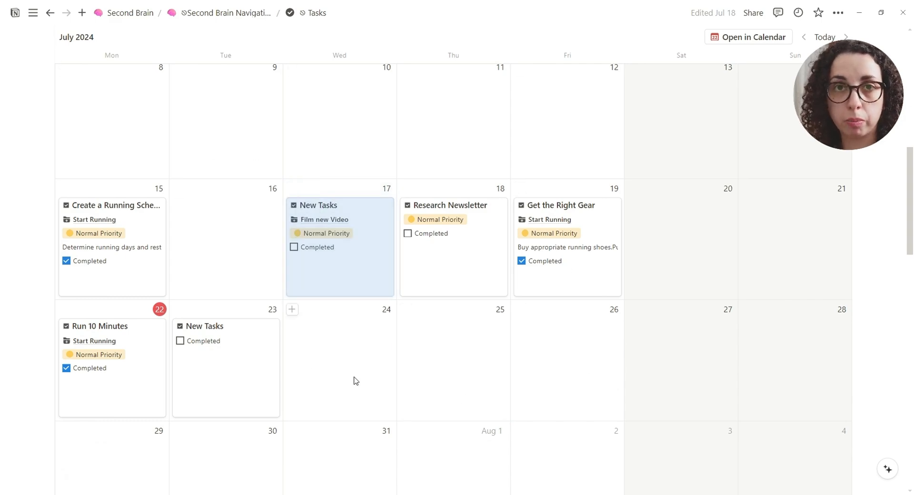
pyautogui.scroll(6, 355, 381)
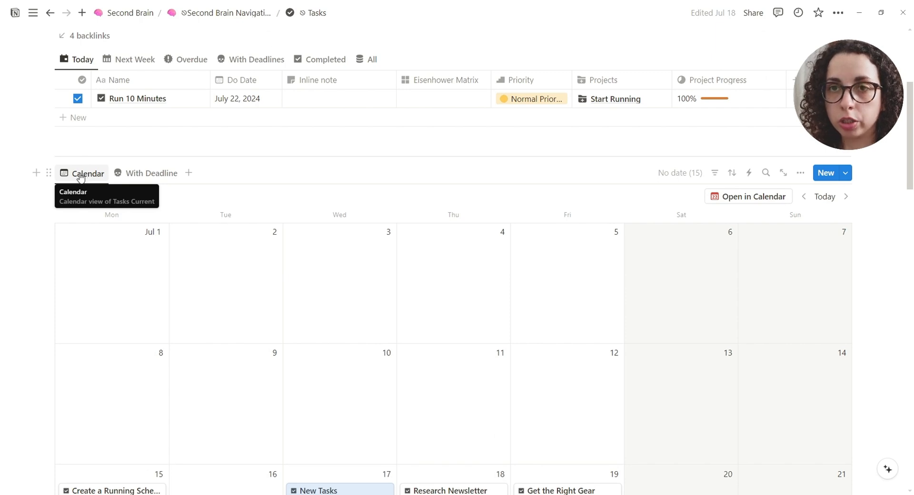
# - Check the With Deadline version of the task calendar and return to the regular Calendar view
pyautogui.click(143, 174)
pyautogui.click(89, 176)
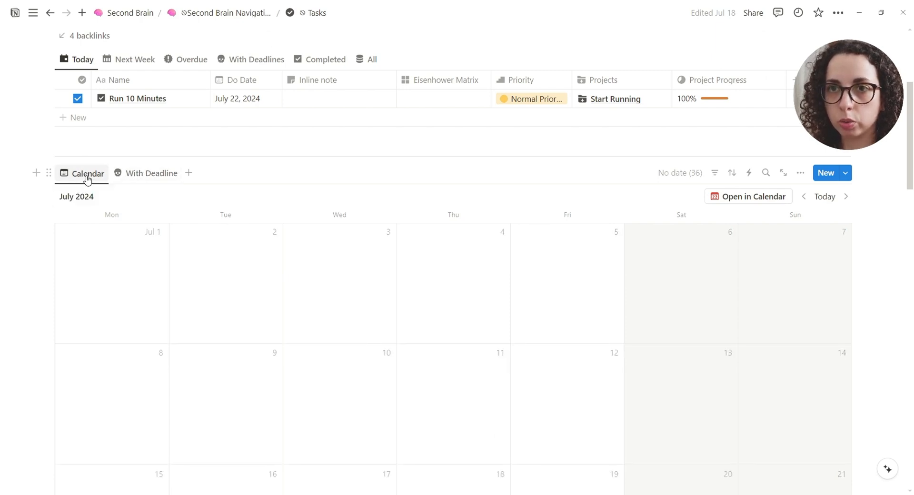
pyautogui.scroll(-3, 180, 272)
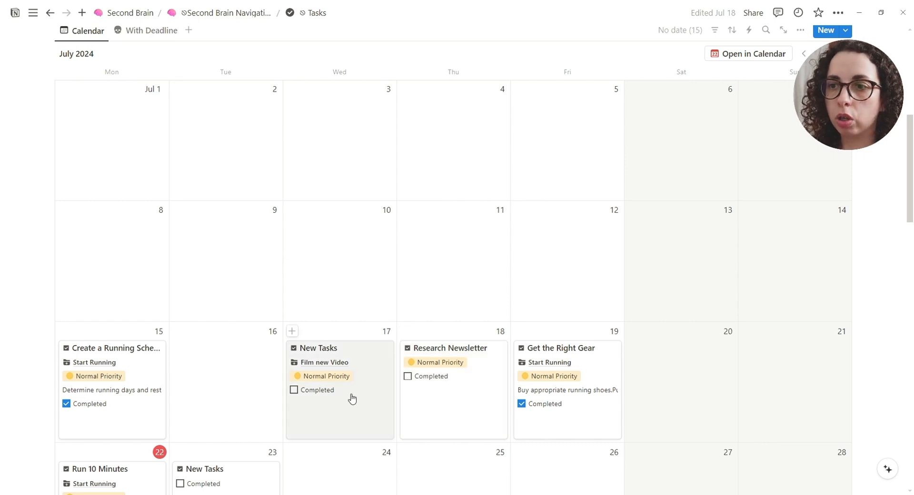
# - Open the Research Newsletter task on the calendar, review its date and priority properties, and close it
pyautogui.click(441, 426)
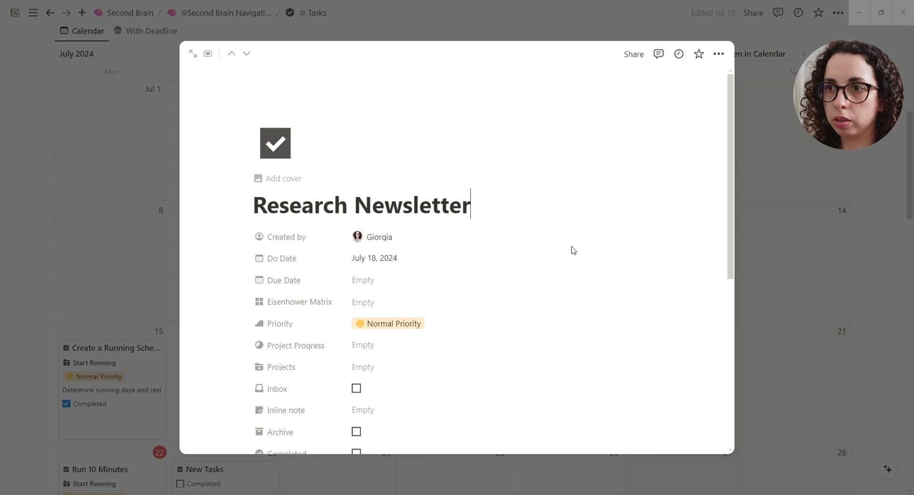
pyautogui.scroll(-2, 395, 224)
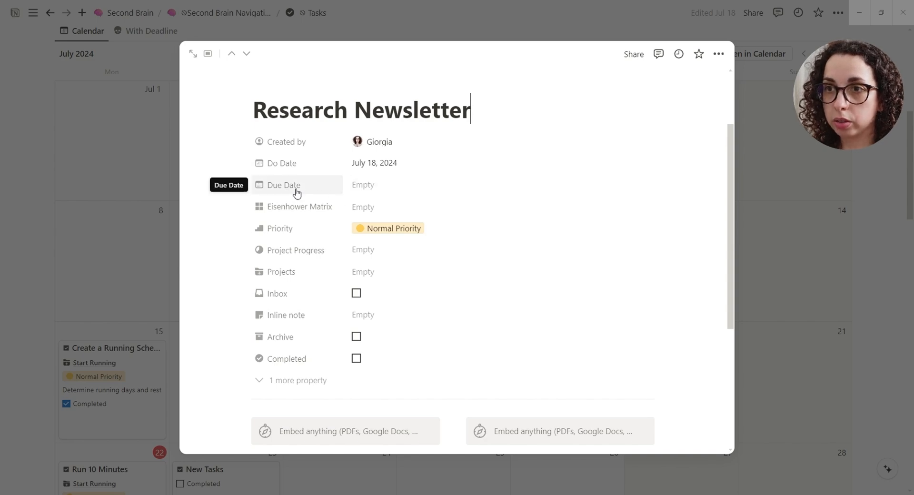
pyautogui.click(114, 188)
pyautogui.scroll(3, 141, 222)
pyautogui.scroll(1, 142, 223)
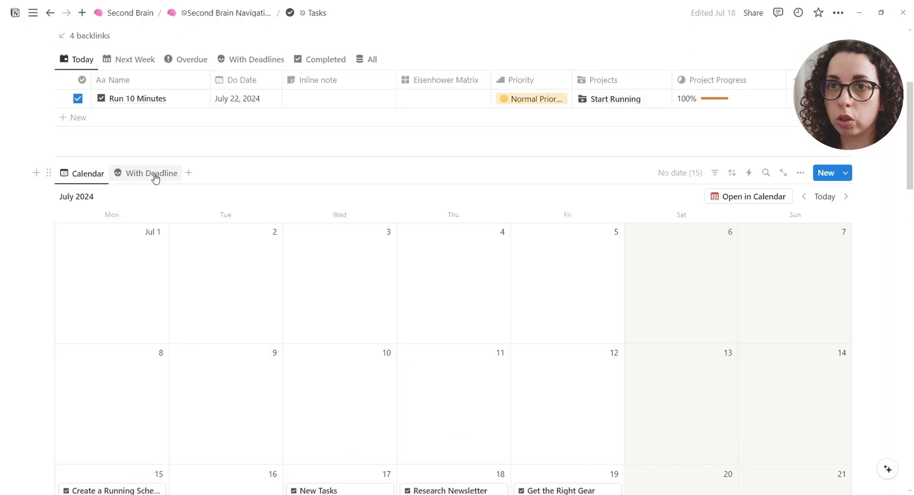
# - Compare the layout settings of the With Deadline and Calendar views to see which date property each one uses
pyautogui.click(152, 173)
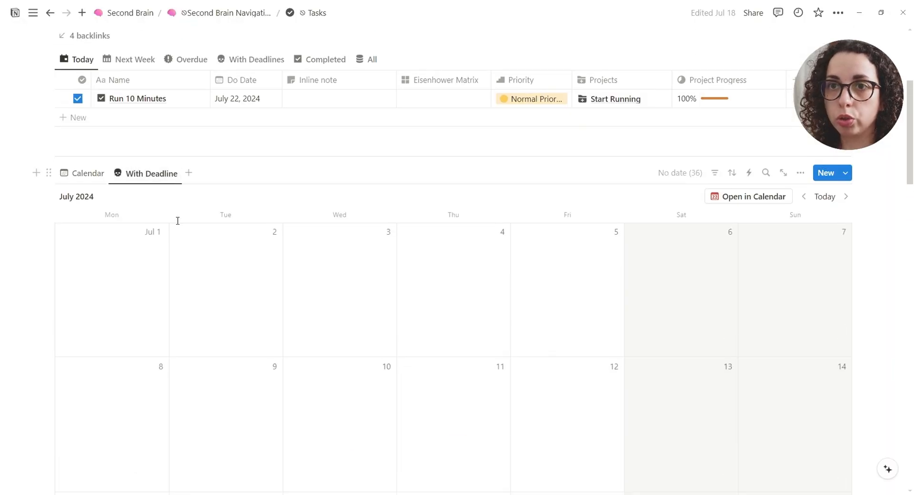
pyautogui.click(801, 175)
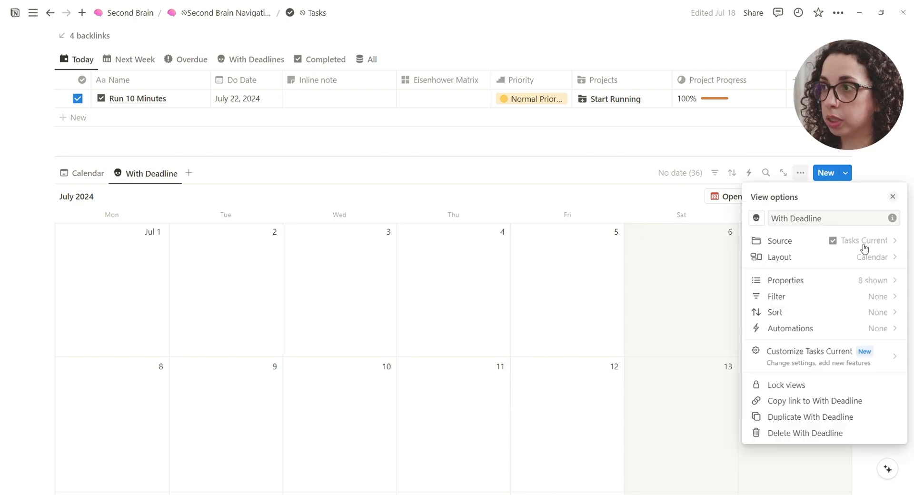
pyautogui.click(876, 257)
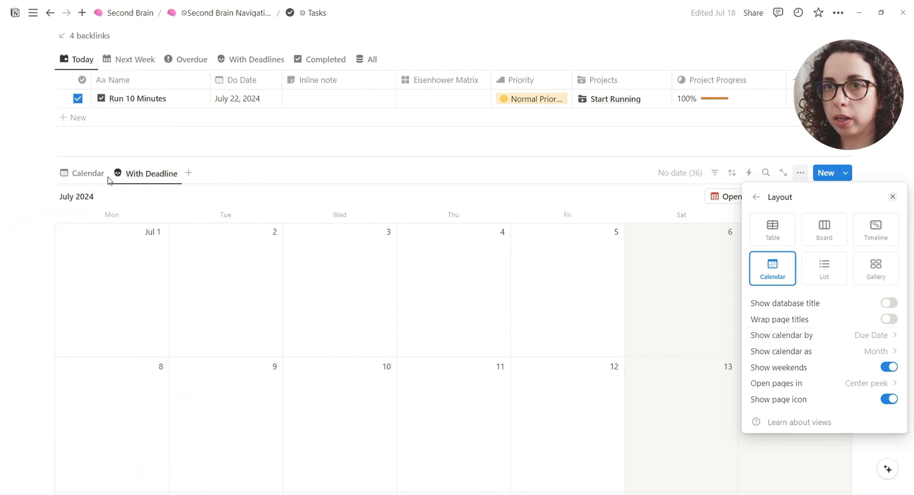
pyautogui.click(91, 179)
pyautogui.click(92, 179)
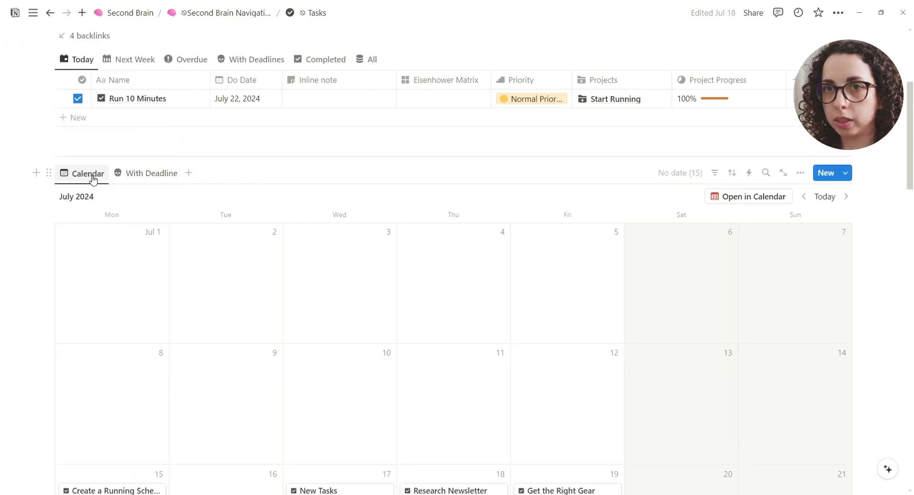
pyautogui.click(801, 173)
pyautogui.click(887, 259)
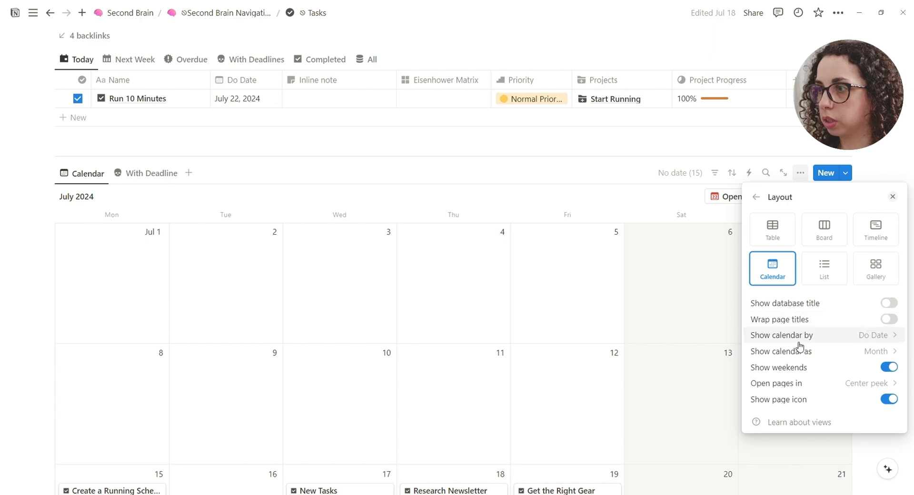
pyautogui.click(729, 299)
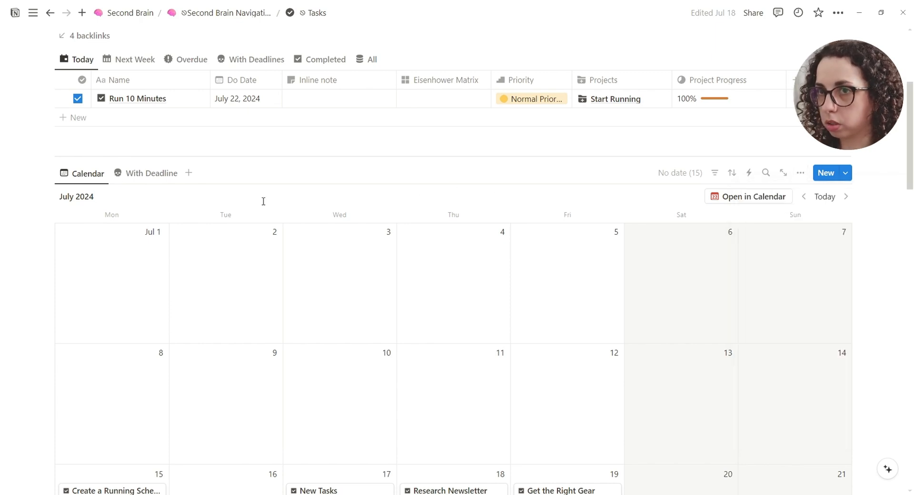
# - Switch the task calendar to the With Deadline view and return to the Today task table
pyautogui.click(134, 180)
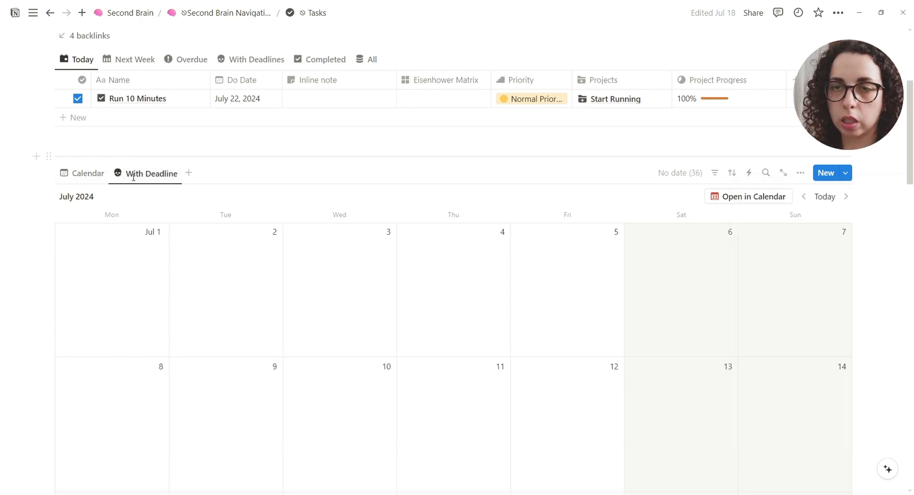
pyautogui.scroll(3, 179, 284)
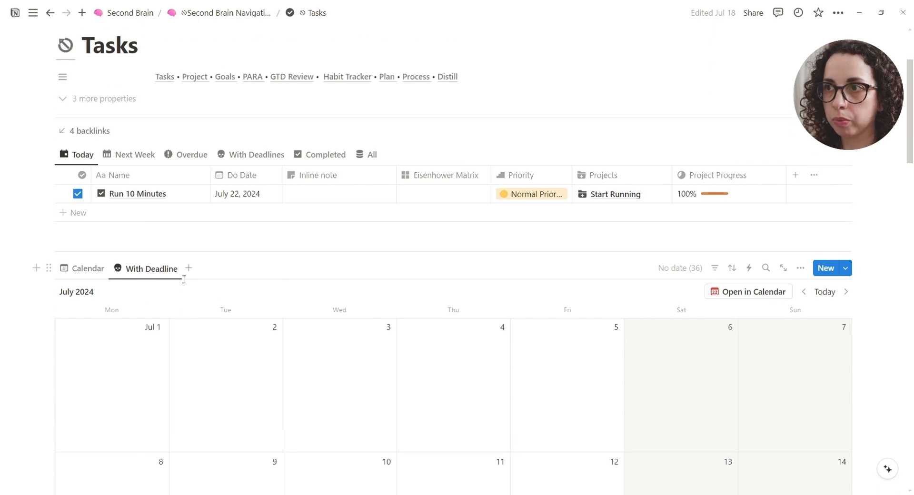
pyautogui.scroll(3, 172, 242)
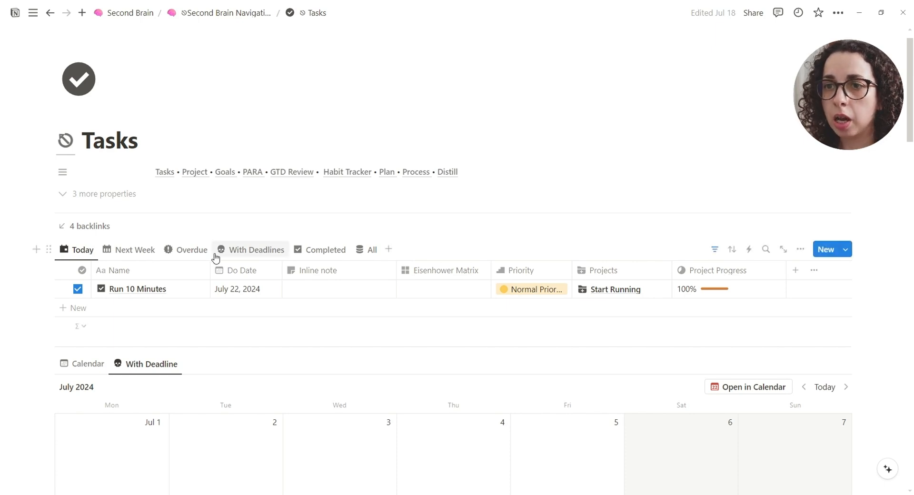
# - Open the Run 10 Minutes task in side peek and review its properties and project overview
pyautogui.moveTo(196, 293)
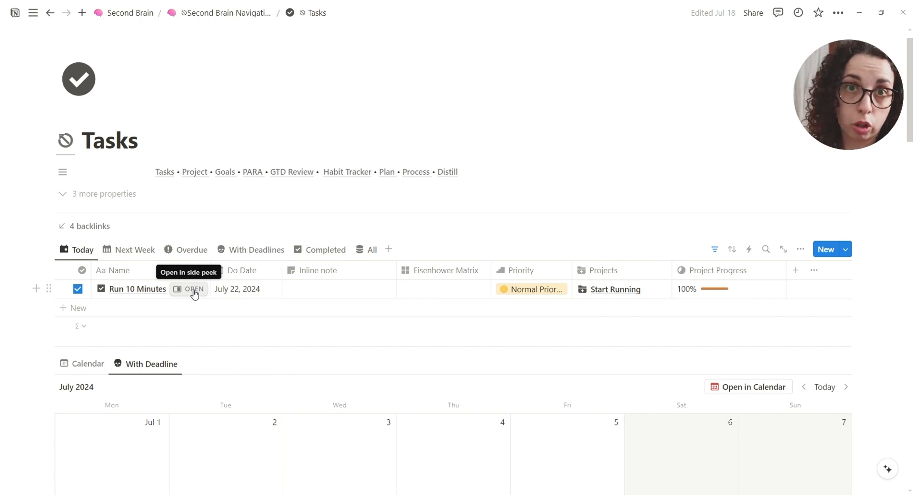
pyautogui.click(193, 291)
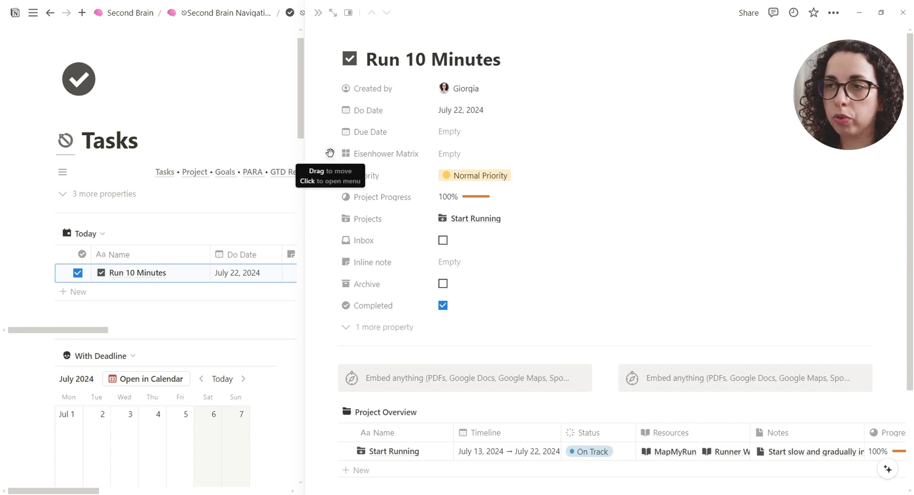
pyautogui.scroll(-1, 460, 186)
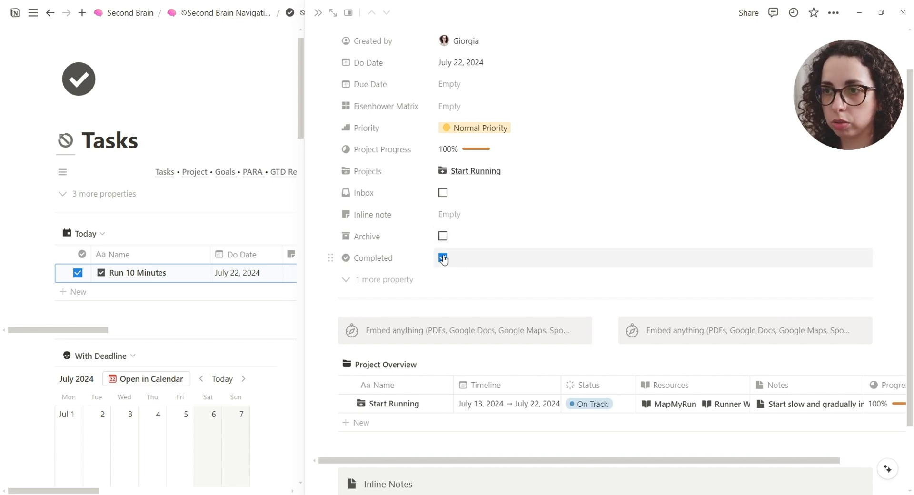
pyautogui.scroll(2, 443, 259)
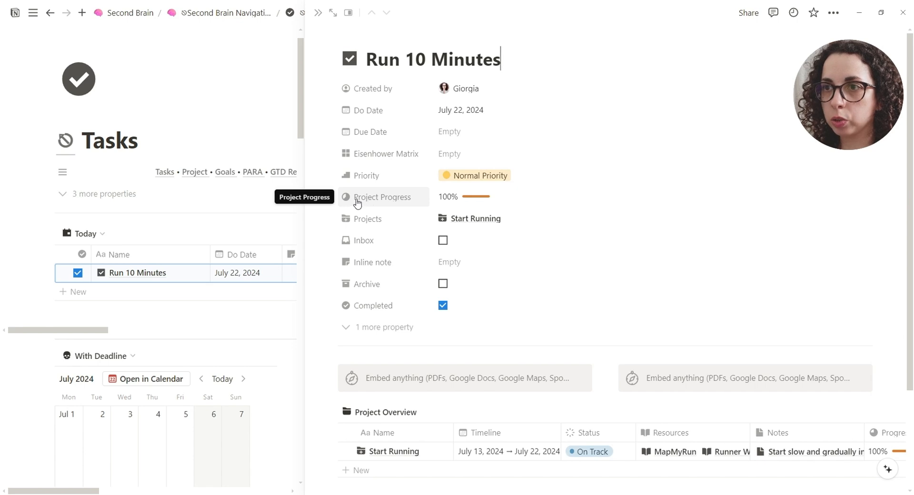
# - Reorder the Run 10 Minutes task properties so Project Progress sits below Projects, and review the Project Overview section
pyautogui.moveTo(333, 197); pyautogui.dragTo(333, 219)
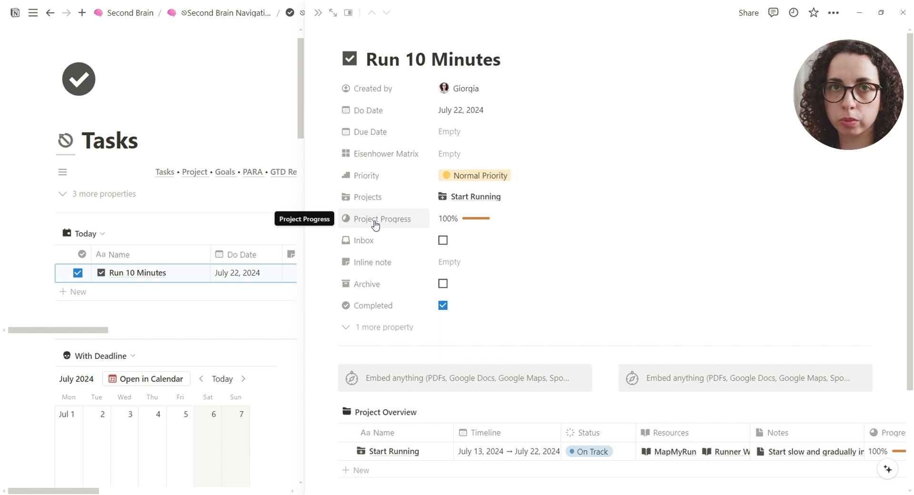
pyautogui.scroll(-3, 457, 230)
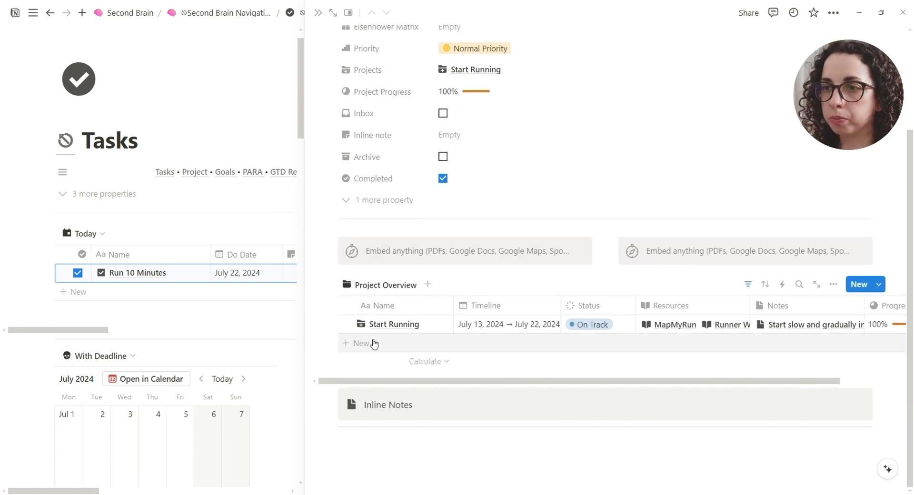
pyautogui.scroll(2, 374, 343)
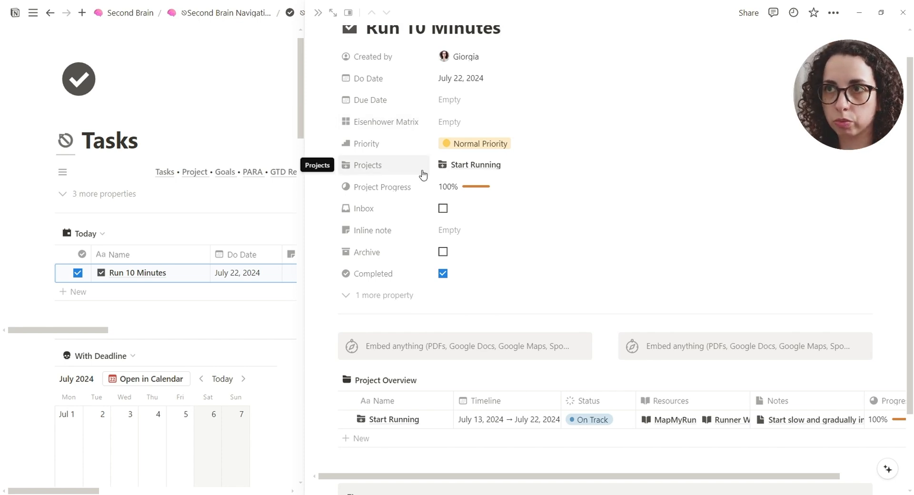
# - Unmark the Run 10 Minutes task as completed and mark it completed again to check its effect on project progress
pyautogui.click(443, 274)
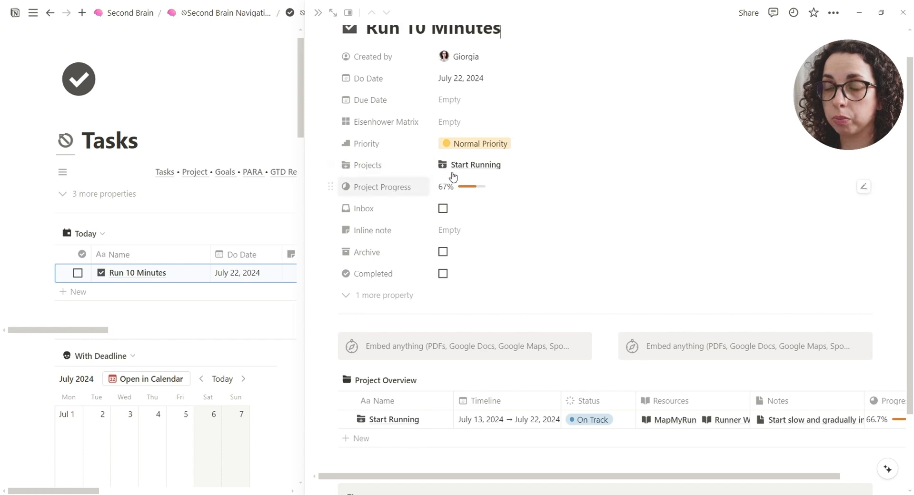
pyautogui.click(443, 275)
pyautogui.scroll(-2, 441, 279)
pyautogui.scroll(3, 441, 280)
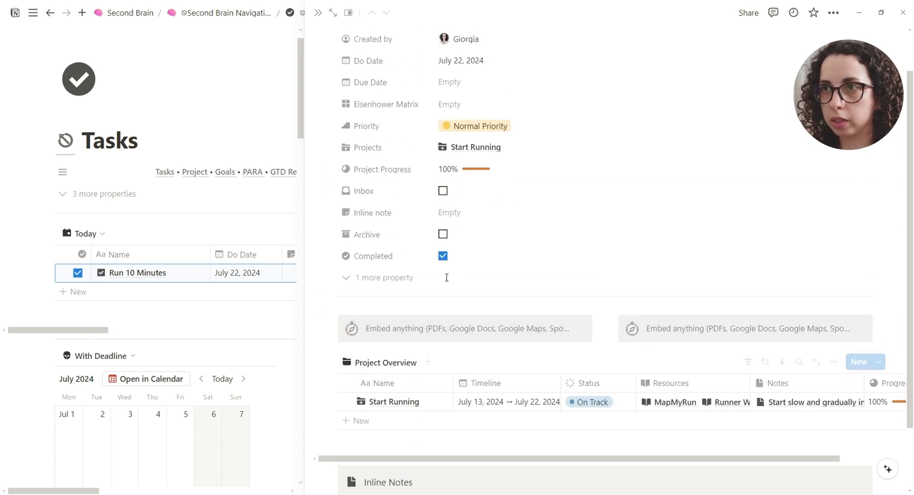
# - Review the Project Overview and Inline Notes sections of the Run 10 Minutes task and close its side peek
pyautogui.scroll(-3, 430, 73)
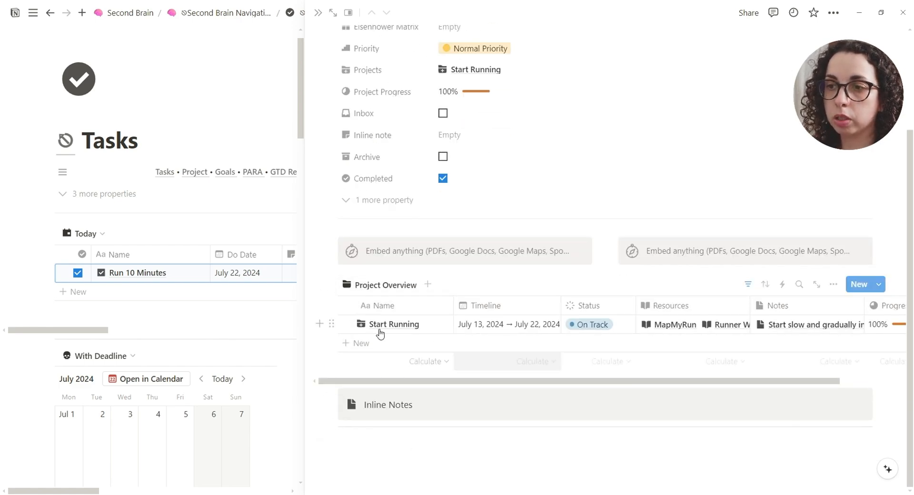
pyautogui.scroll(3, 422, 242)
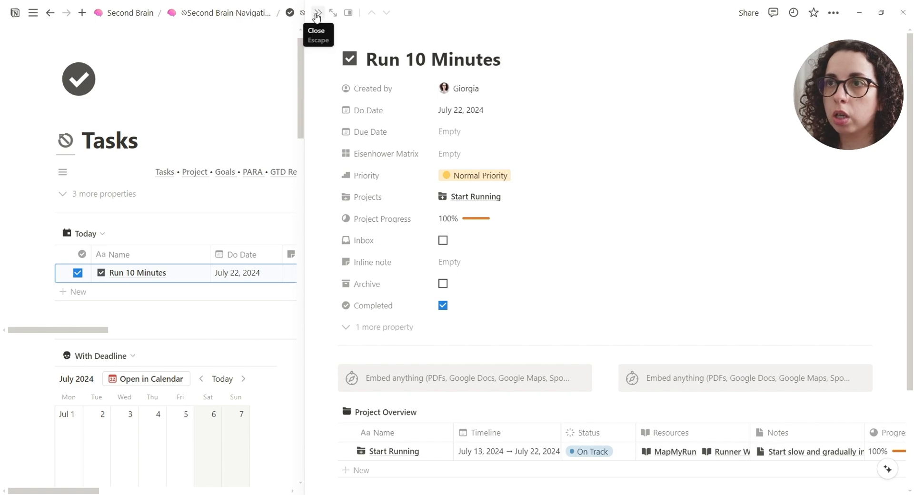
pyautogui.scroll(-3, 583, 186)
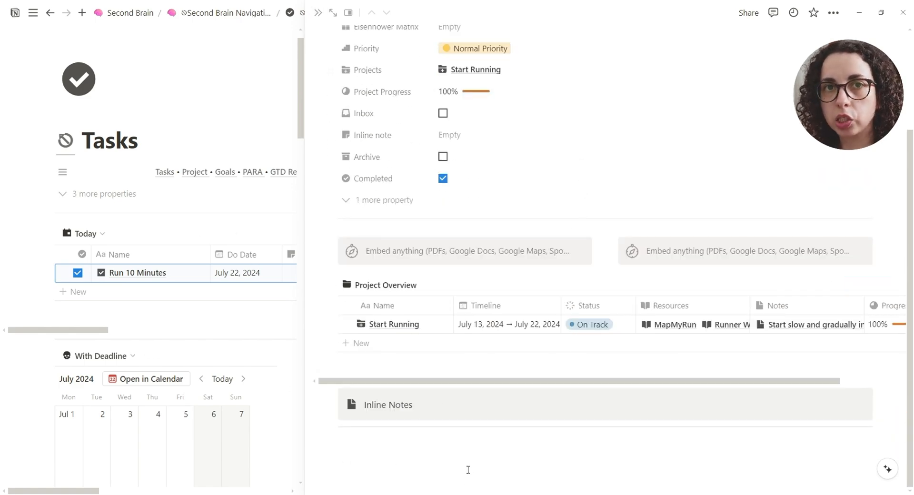
pyautogui.scroll(3, 495, 308)
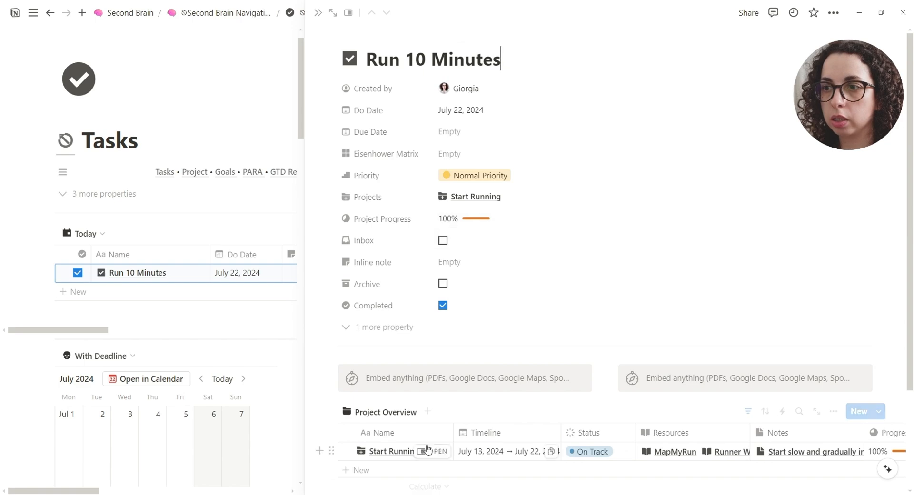
pyautogui.click(318, 13)
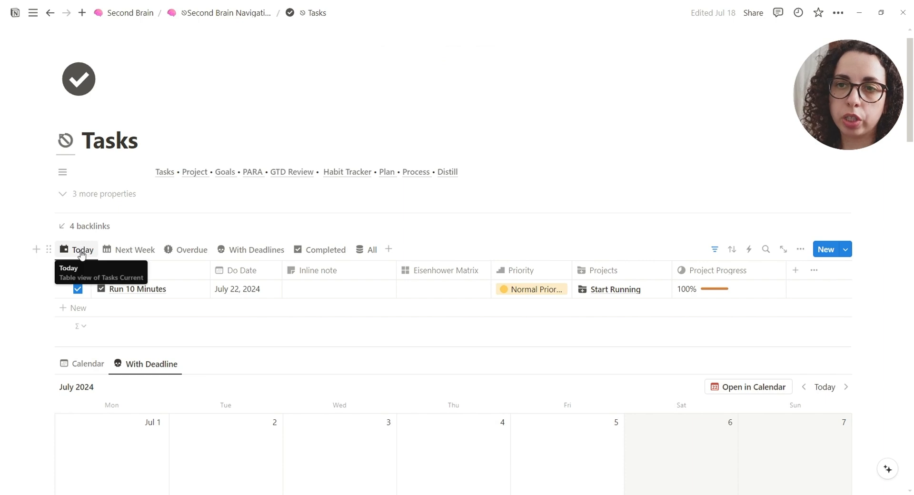
# - View the Next Week task list and look through the tasks in the Overdue list
pyautogui.click(130, 251)
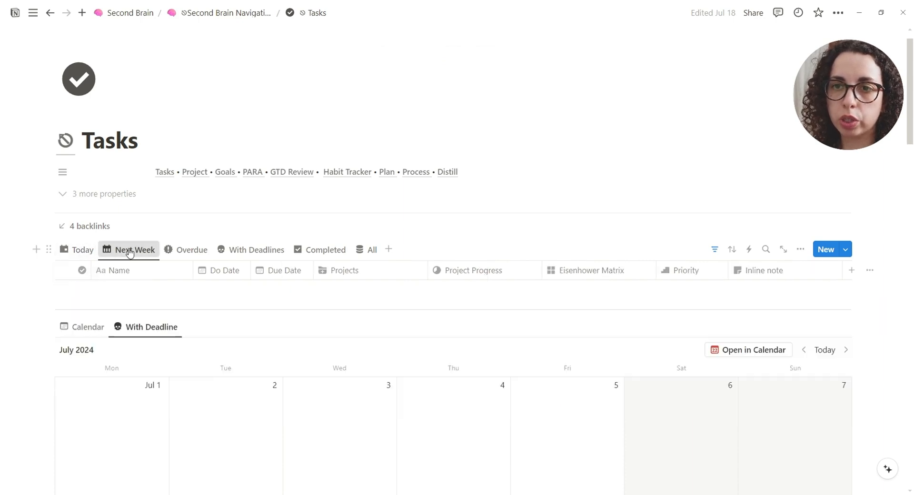
pyautogui.click(199, 251)
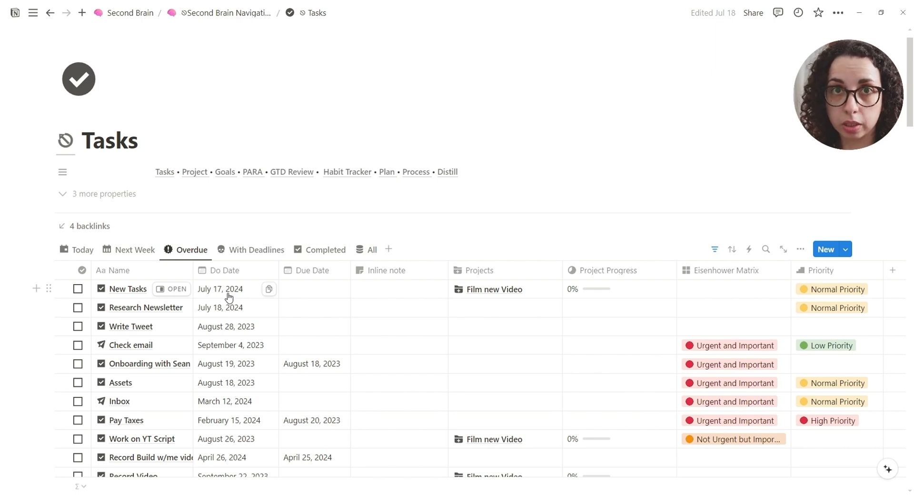
pyautogui.scroll(-5, 243, 387)
pyautogui.scroll(5, 243, 386)
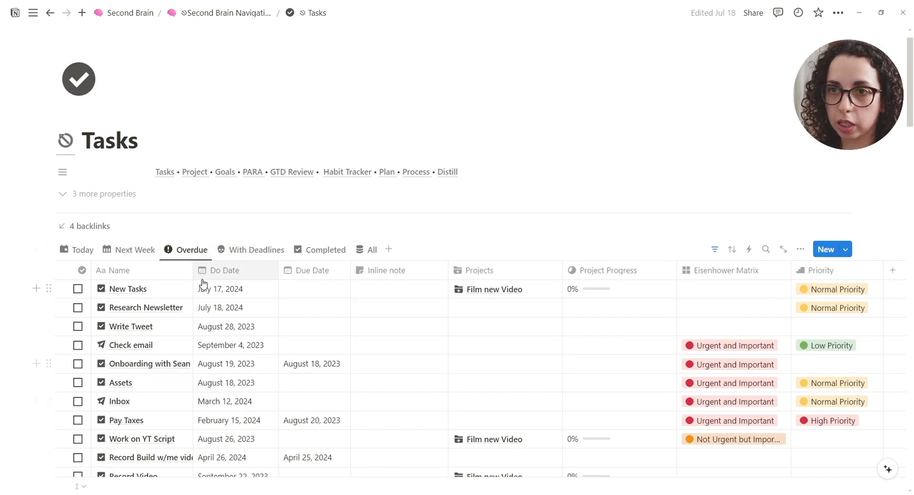
pyautogui.scroll(-4, 206, 398)
pyautogui.scroll(4, 206, 398)
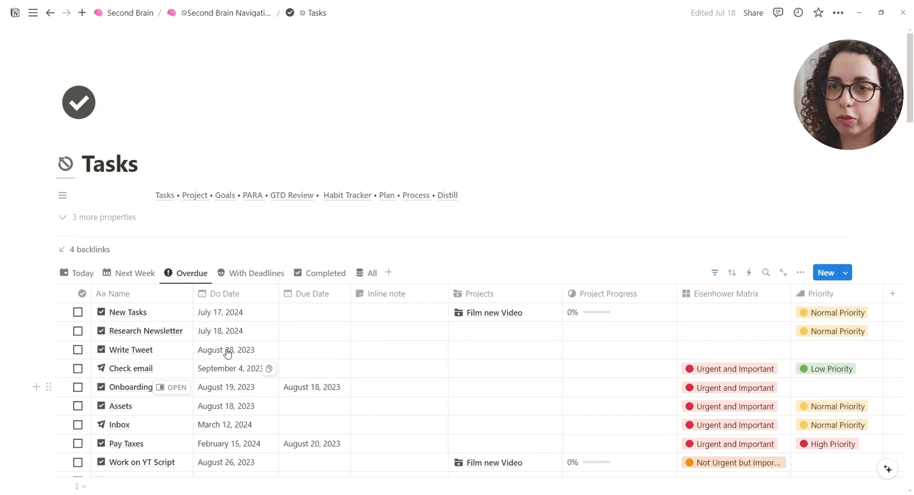
# - Look through the With Deadlines, Completed and All task lists and return to the Today list
pyautogui.click(238, 276)
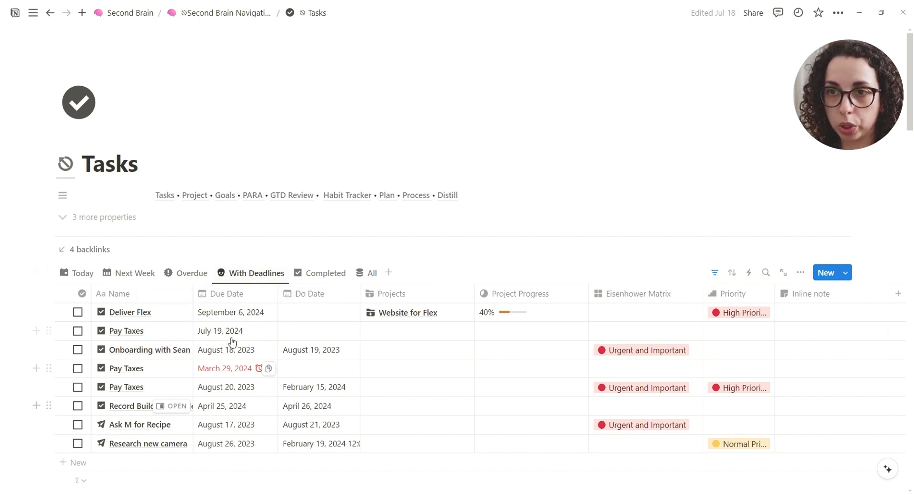
pyautogui.click(326, 273)
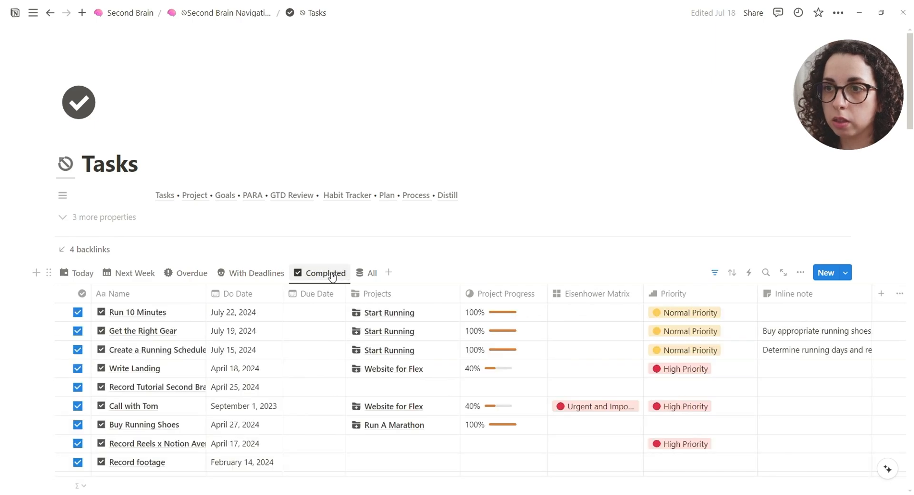
pyautogui.scroll(-5, 229, 331)
pyautogui.scroll(5, 227, 332)
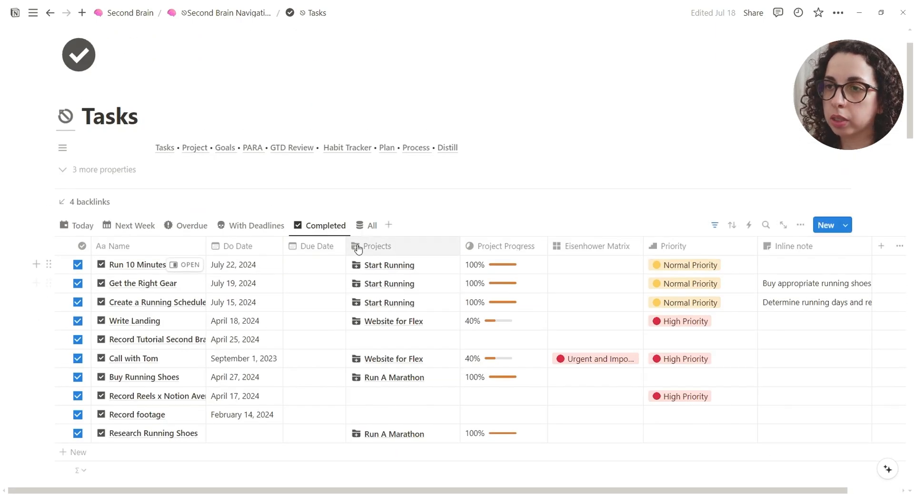
pyautogui.click(367, 226)
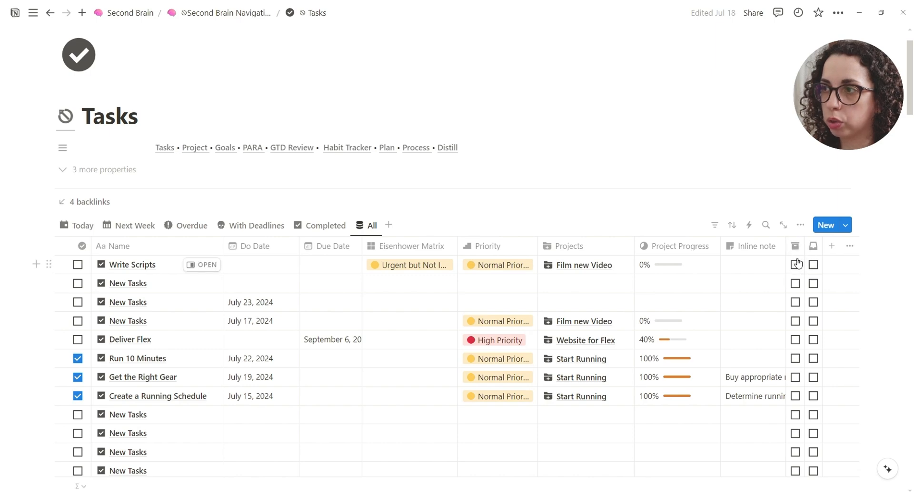
pyautogui.click(74, 227)
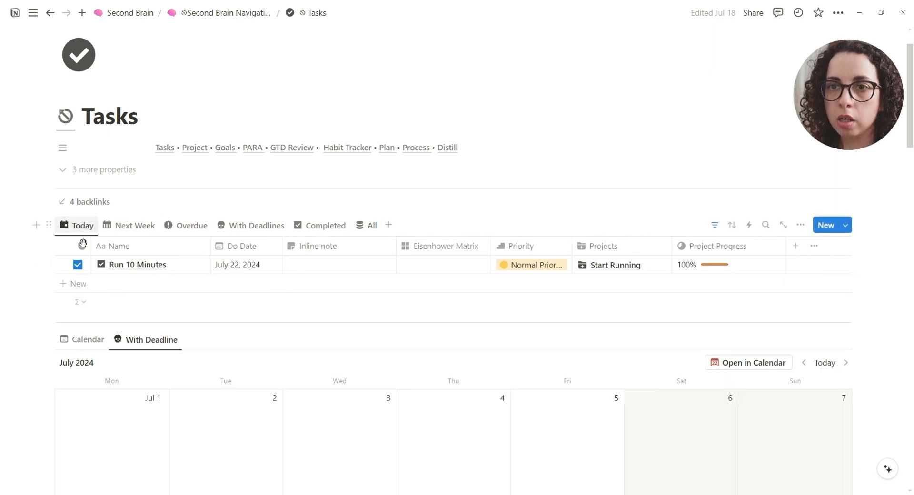
# - Examine the Timeline of tasks below the calendar and return to the deadline calendar and Today list
pyautogui.scroll(-10, 138, 266)
pyautogui.scroll(-15, 124, 284)
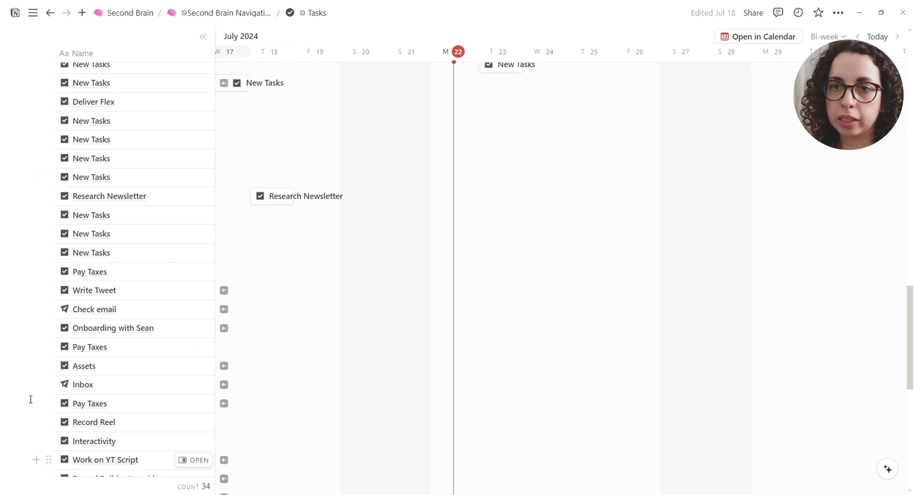
pyautogui.scroll(8, 116, 407)
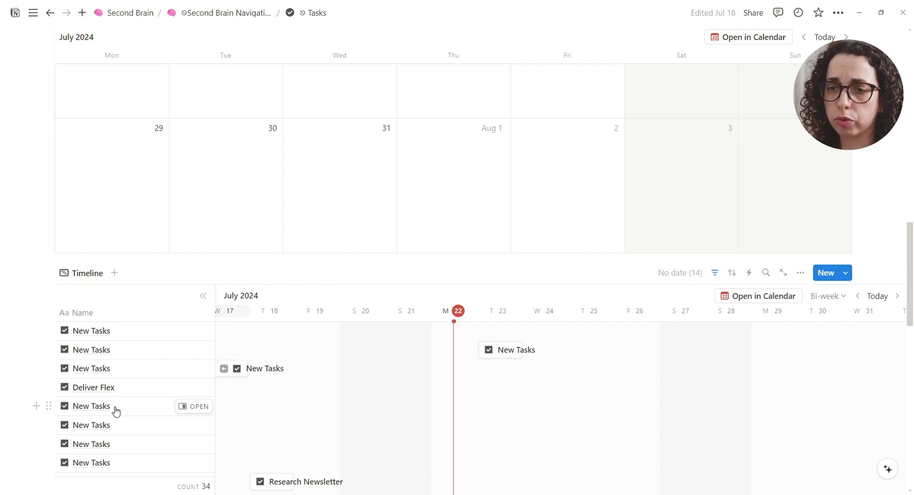
pyautogui.scroll(10, 239, 308)
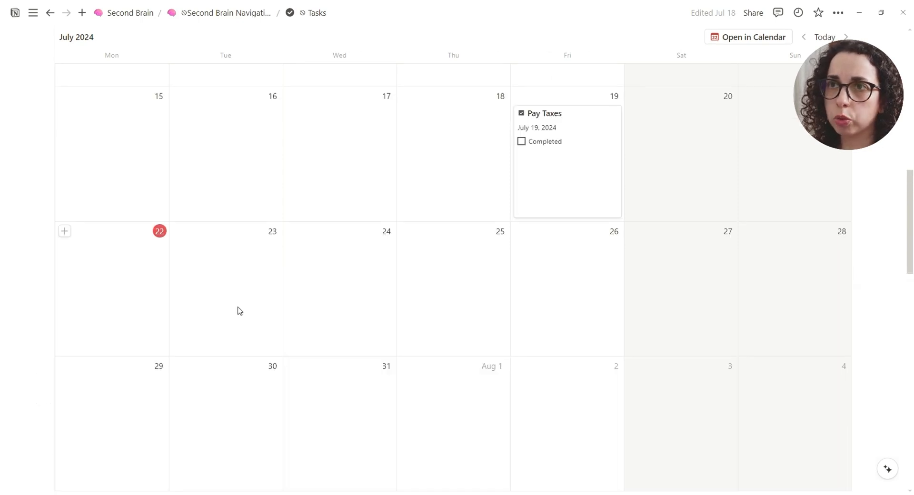
pyautogui.scroll(4, 239, 311)
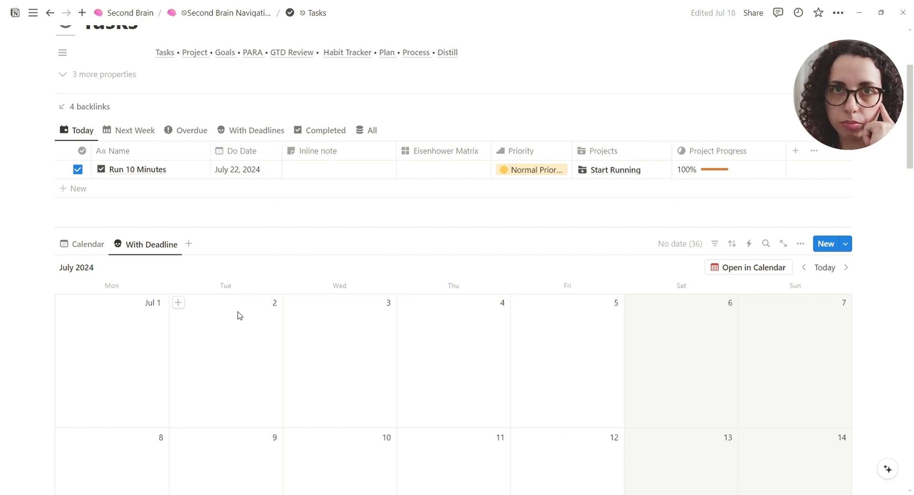
# - Switch the task calendar to the Calendar view and open the Recurring Task template for editing
pyautogui.click(88, 247)
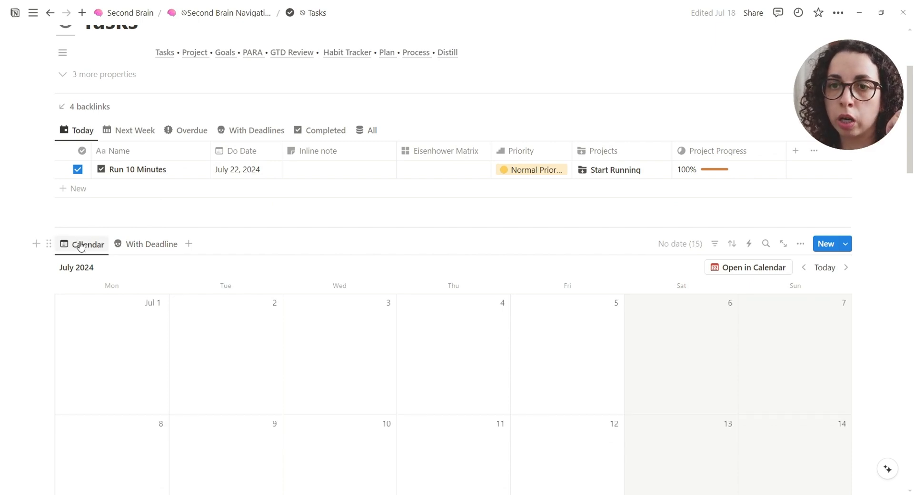
pyautogui.click(846, 245)
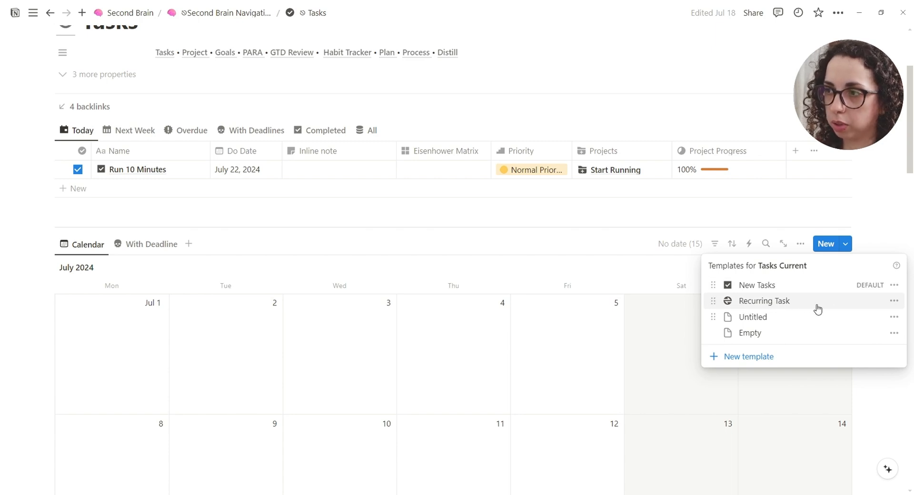
pyautogui.click(895, 304)
pyautogui.click(800, 302)
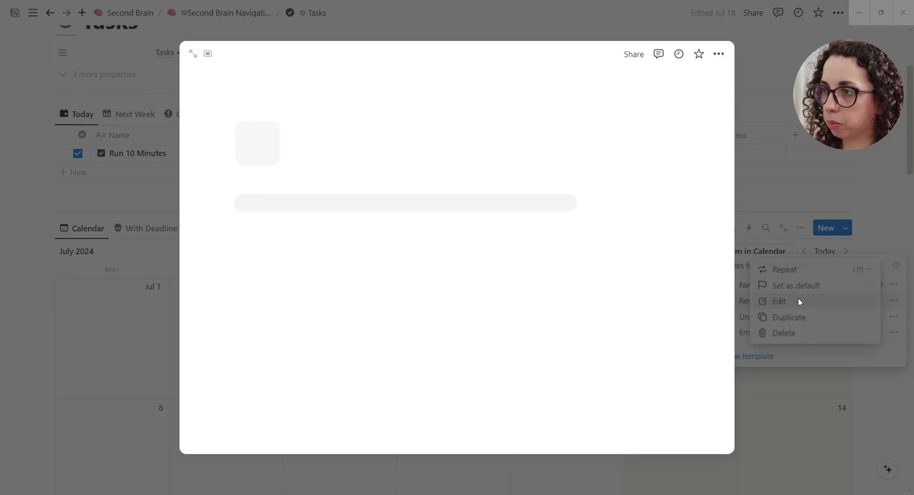
# - Replace the Recurring Task template's title with "Call" followed by the contact's first name
pyautogui.moveTo(409, 232); pyautogui.dragTo(286, 237)
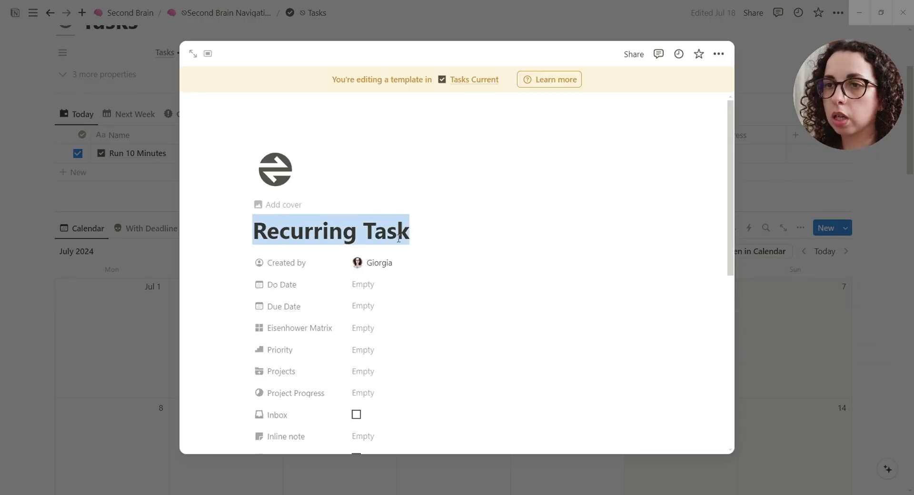
pyautogui.write('Call')
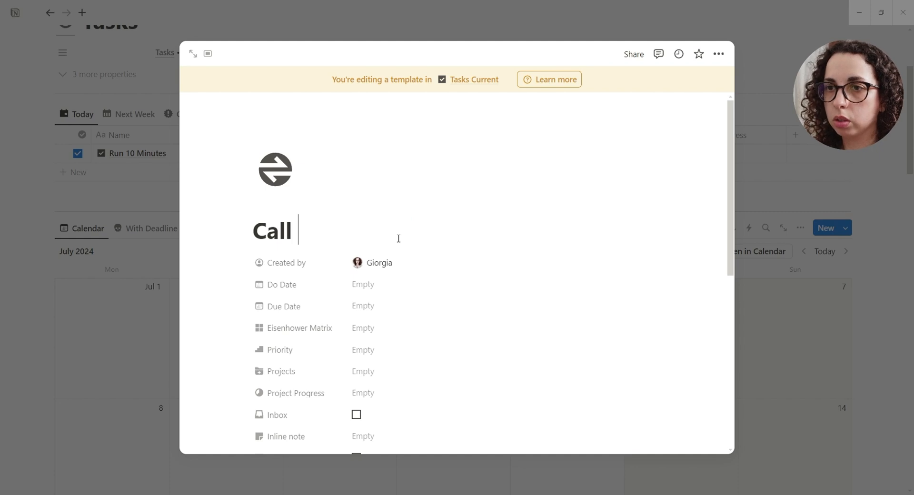
pyautogui.write(' Sean')
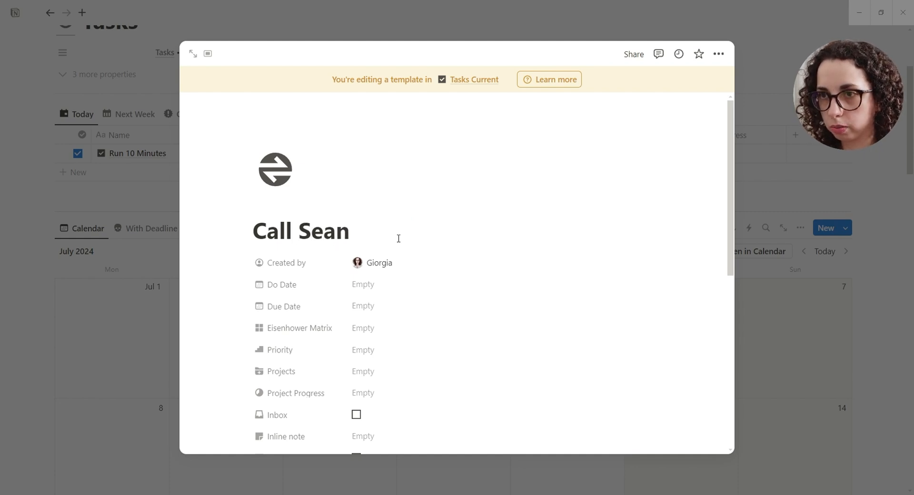
# - Review the recurring template's properties and set its Do Date to Now, the time when duplicated
pyautogui.scroll(-4, 384, 248)
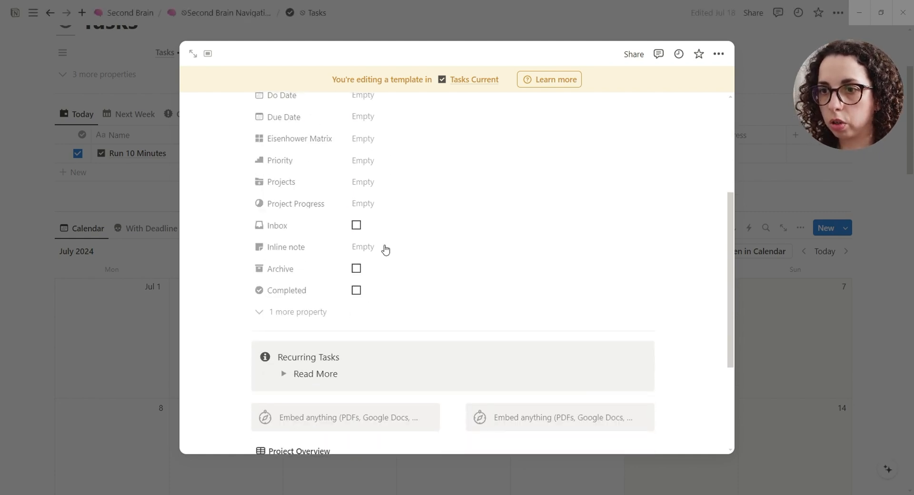
pyautogui.scroll(4, 384, 249)
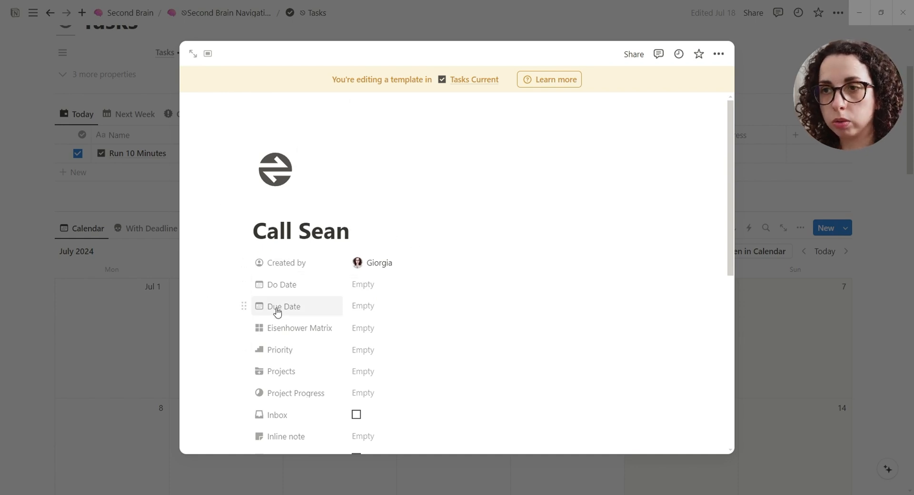
pyautogui.click(379, 288)
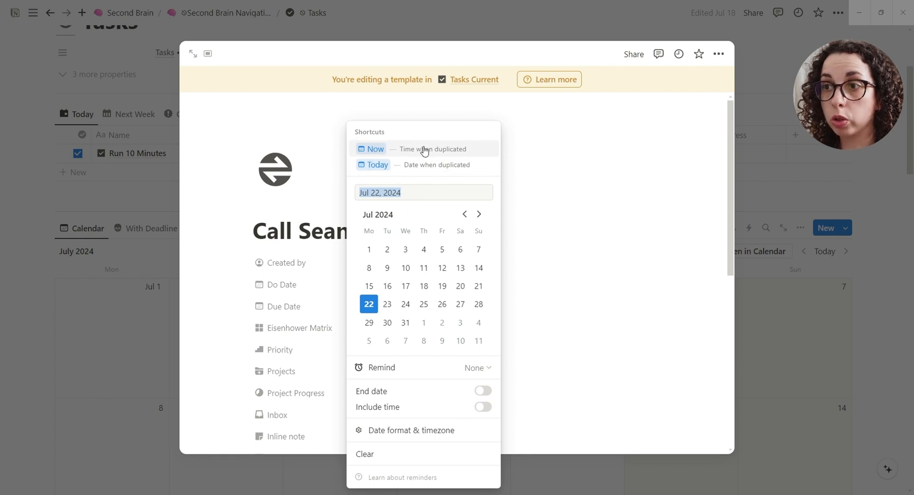
pyautogui.click(371, 150)
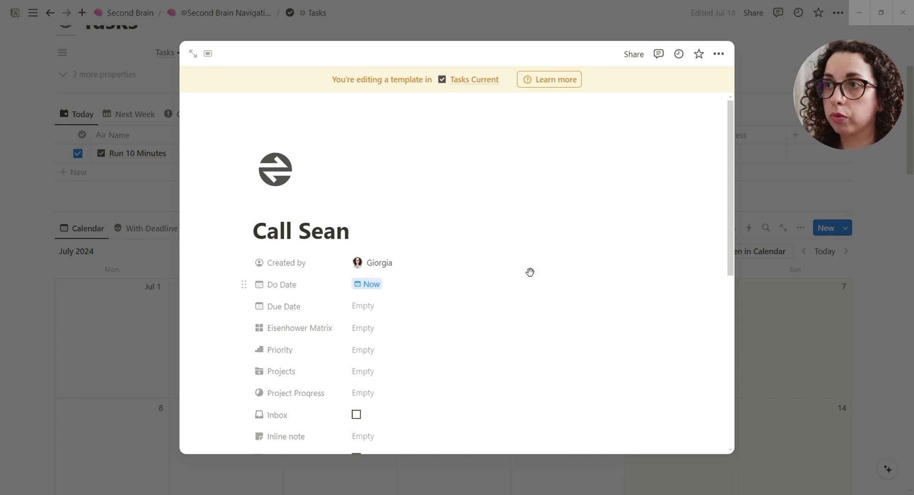
# - Link the Project Template page in the recurring template's Projects property
pyautogui.scroll(-4, 623, 285)
pyautogui.scroll(3, 715, 288)
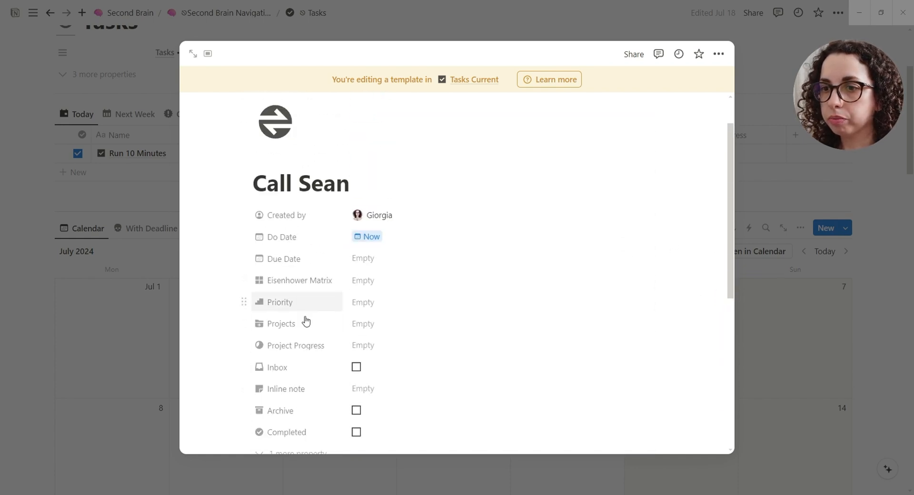
pyautogui.click(414, 326)
pyautogui.click(471, 298)
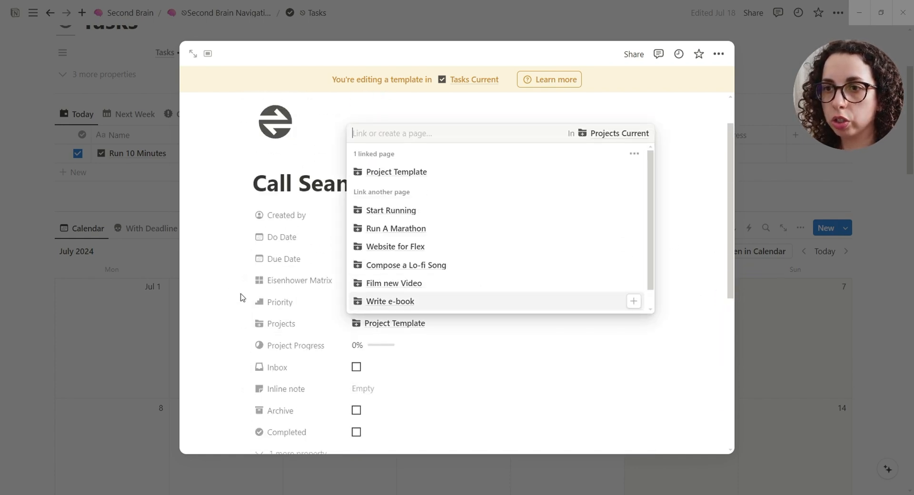
# - Unlink the Project Template page from the recurring call template's Projects property and close the template
pyautogui.press('Escape')
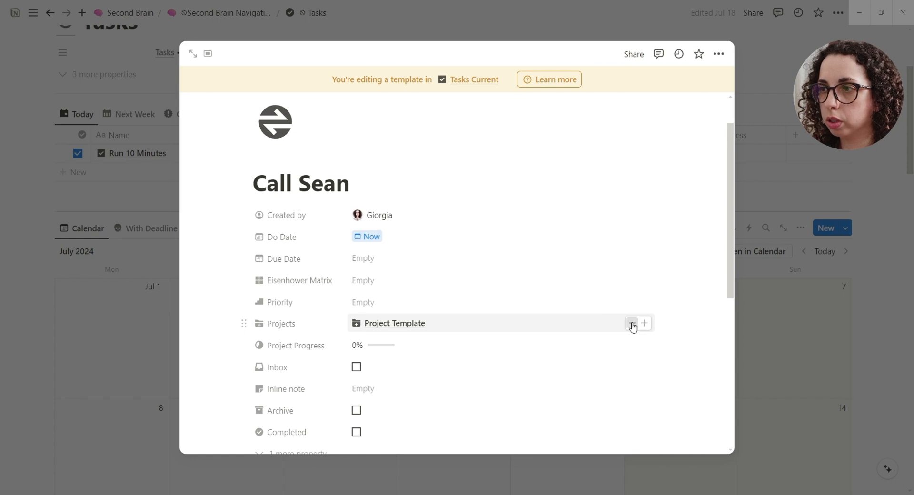
pyautogui.click(634, 325)
pyautogui.scroll(-4, 359, 235)
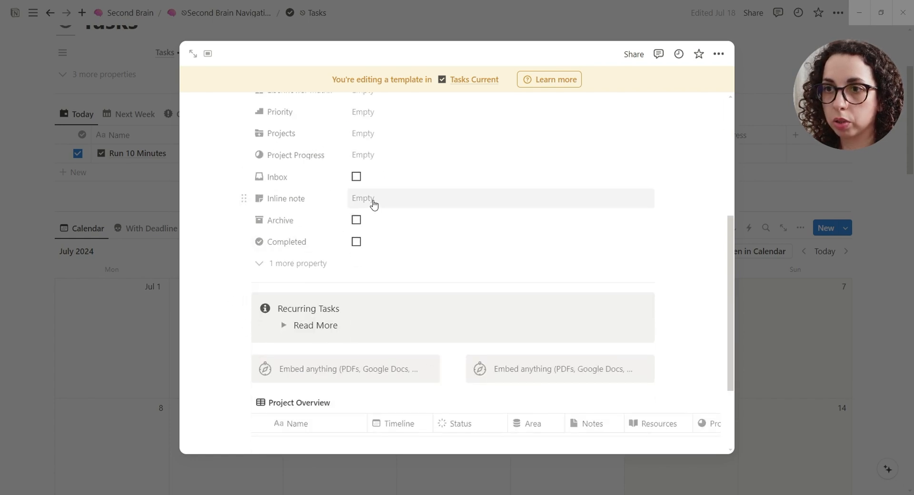
pyautogui.click(753, 316)
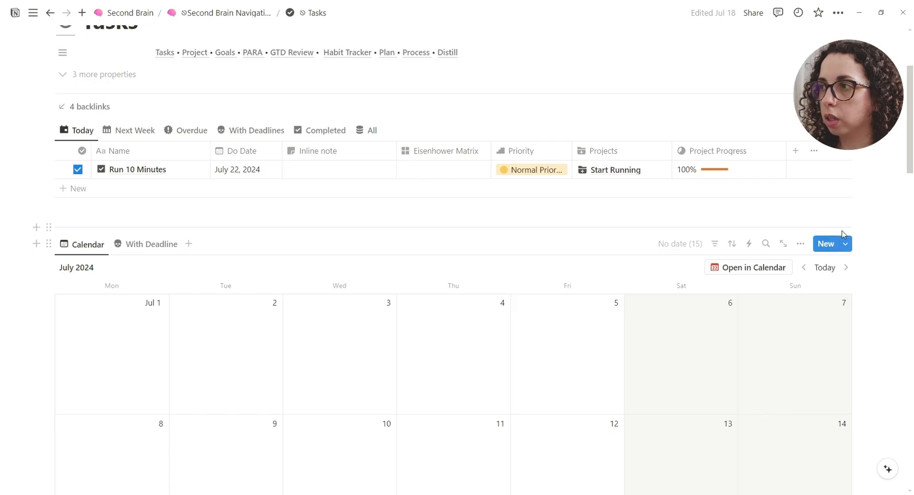
# - Set the recurring call template to repeat weekly at an interval of 2 weeks and save the schedule
pyautogui.click(846, 244)
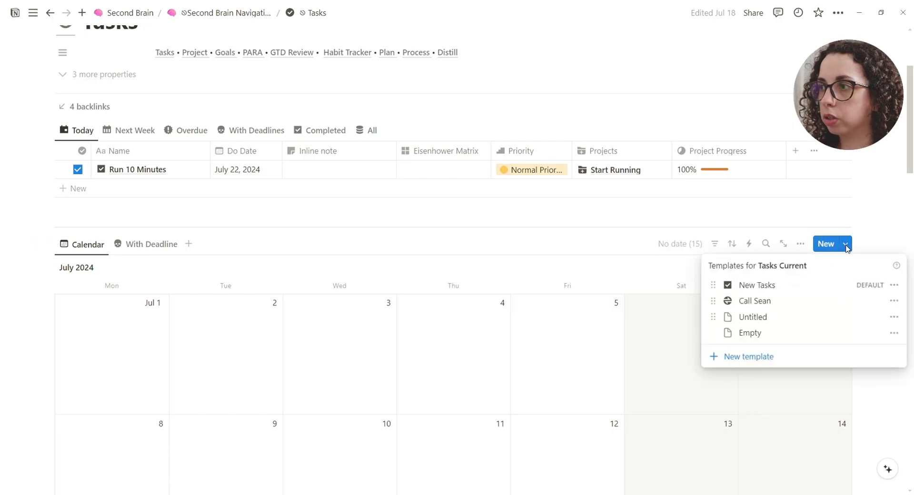
pyautogui.click(895, 303)
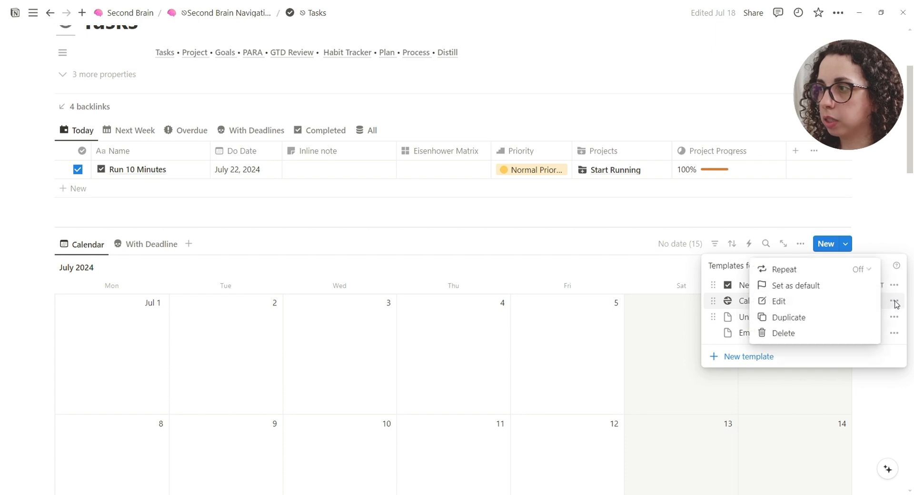
pyautogui.click(867, 271)
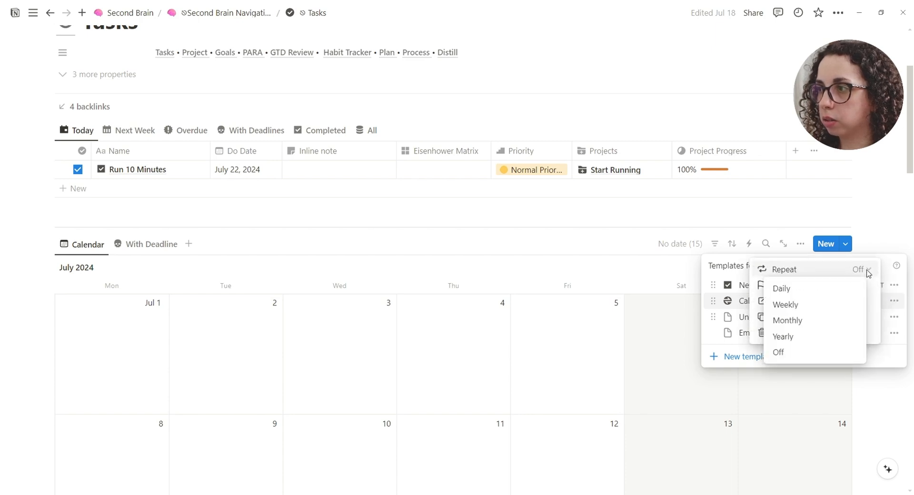
pyautogui.click(816, 311)
pyautogui.click(802, 314)
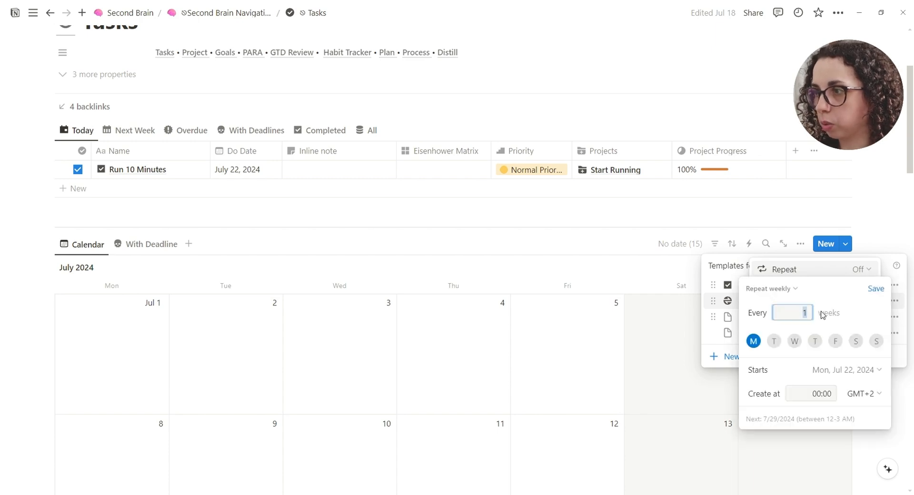
pyautogui.write('2')
pyautogui.click(853, 313)
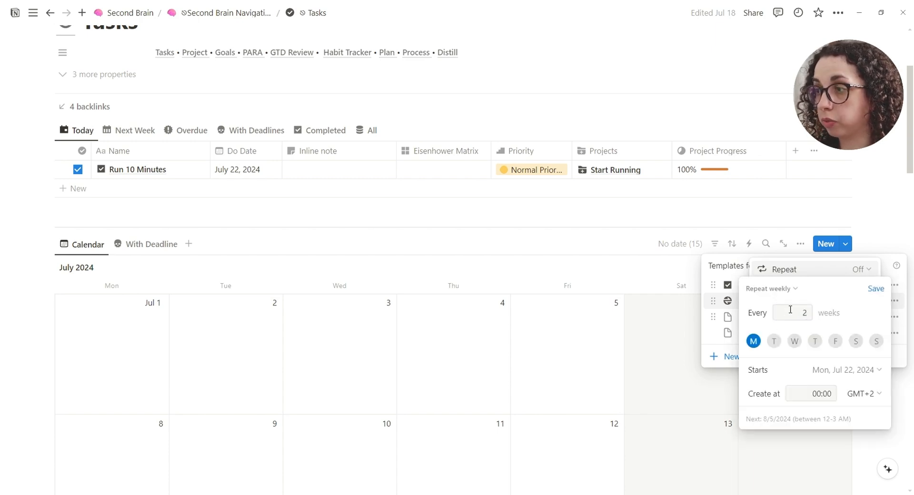
pyautogui.click(875, 289)
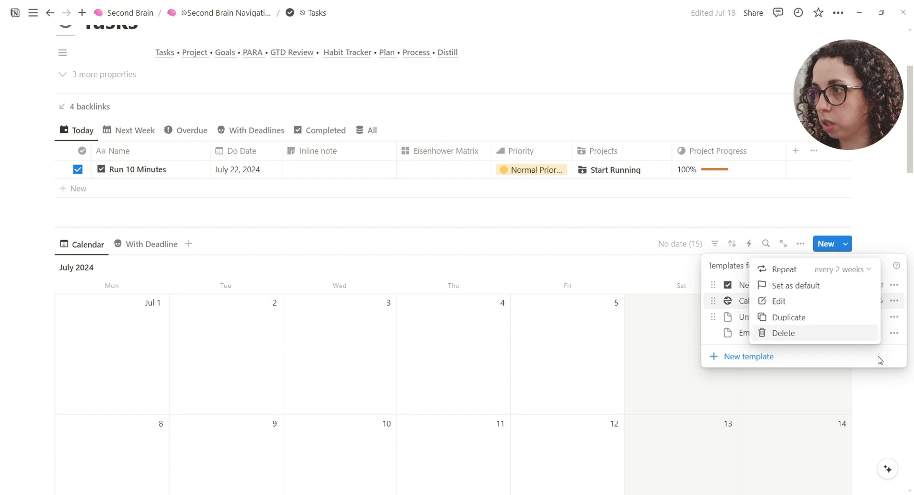
pyautogui.click(709, 265)
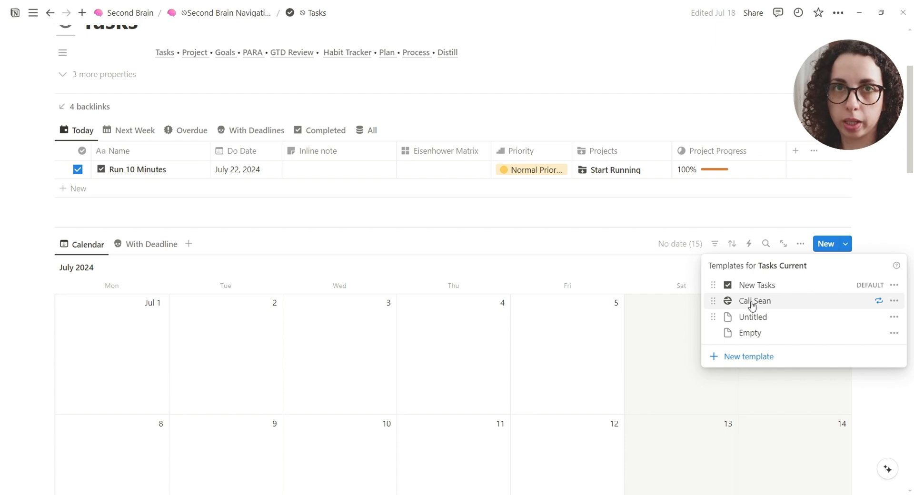
# - Turn the recurring call template's repeat setting off and close the template list
pyautogui.click(894, 301)
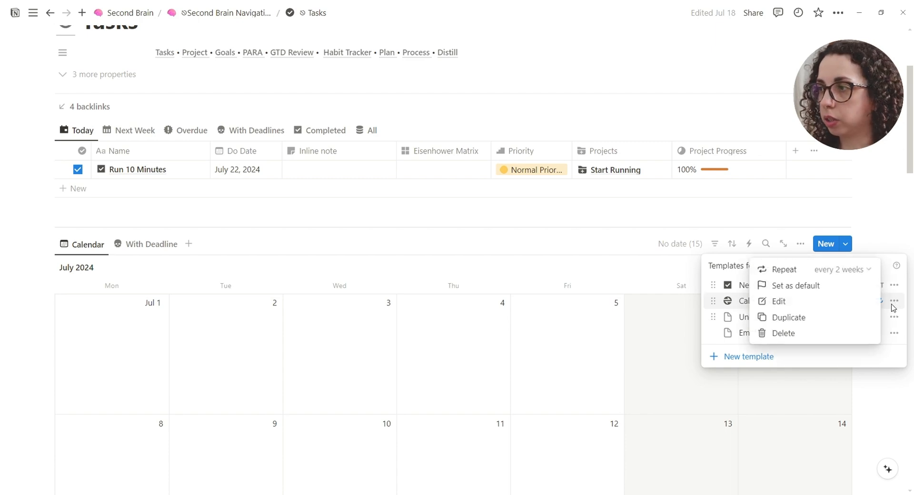
pyautogui.click(855, 274)
pyautogui.click(773, 289)
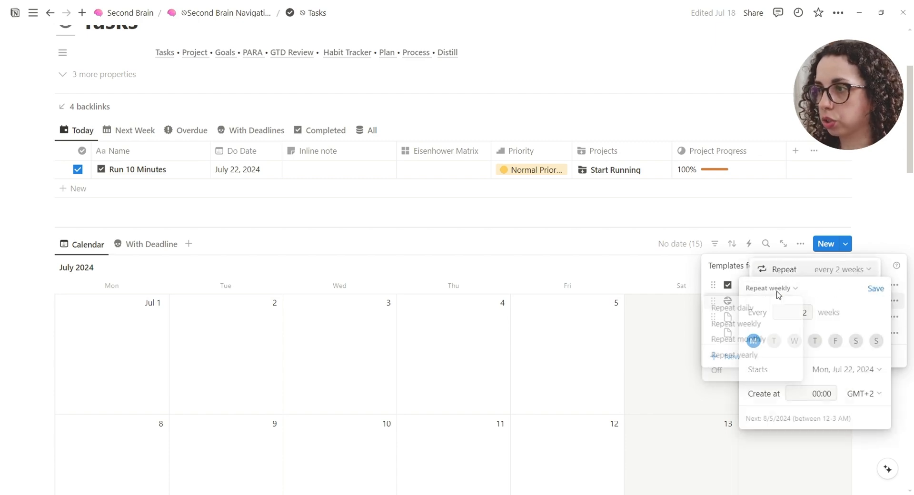
pyautogui.click(744, 310)
pyautogui.click(770, 288)
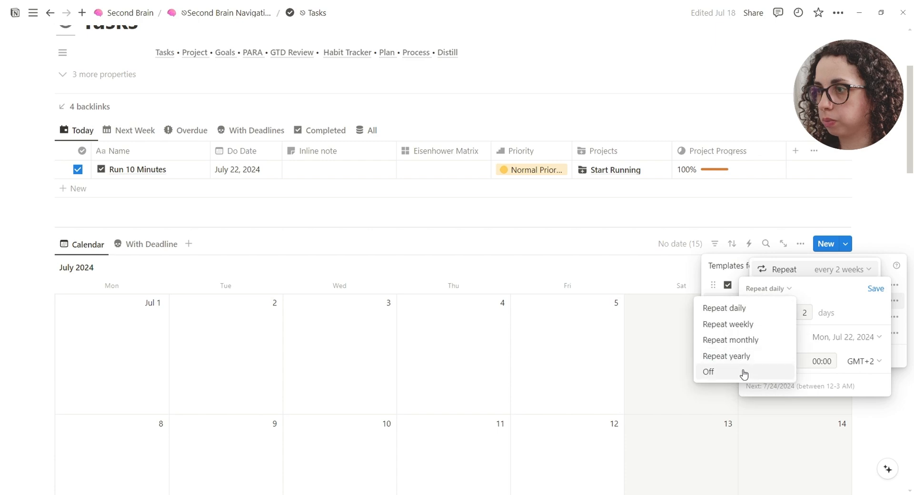
pyautogui.click(733, 371)
pyautogui.click(812, 369)
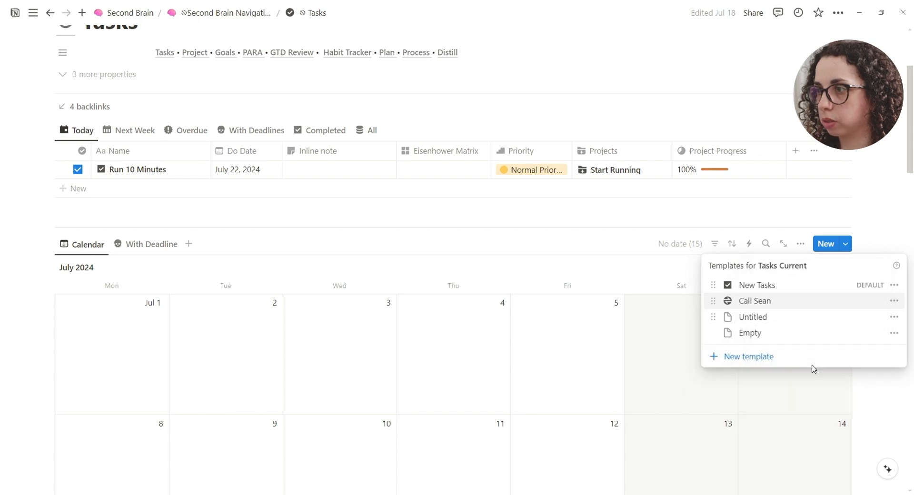
pyautogui.click(882, 217)
pyautogui.scroll(3, 251, 289)
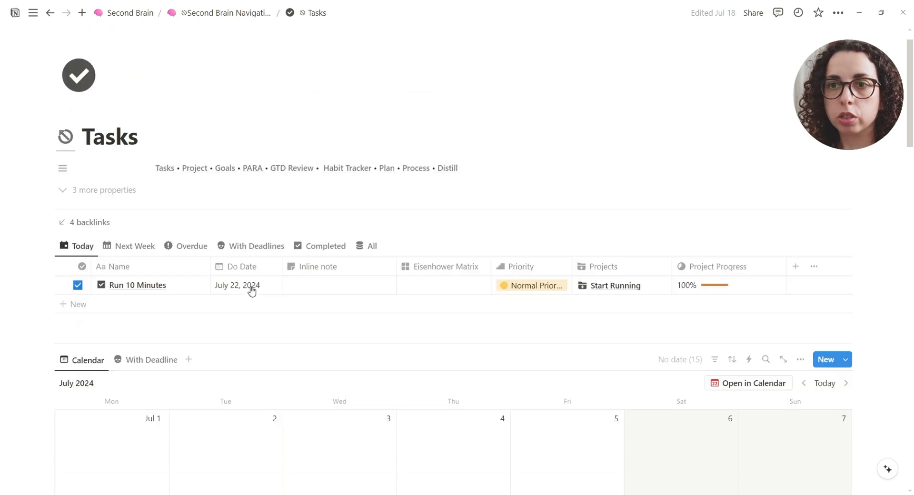